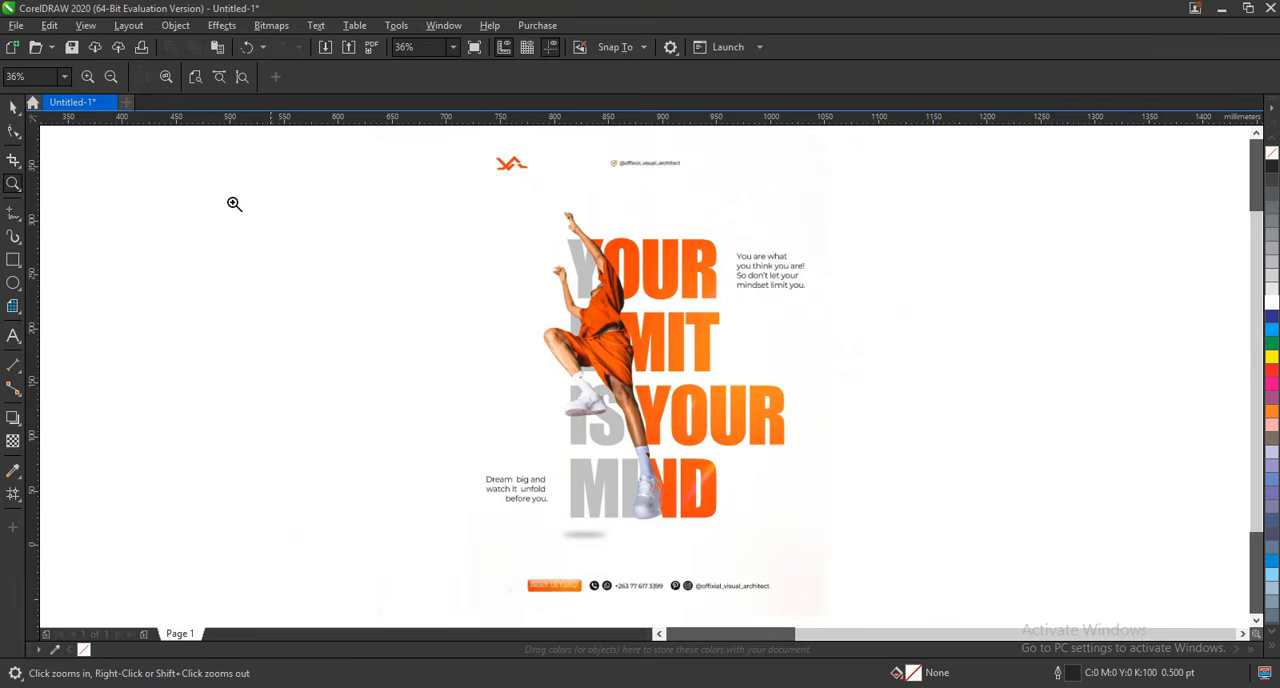
Add the four-line artistic text "YOUR / LIMIT / IS YOUR / MIND" beside the reference poster and enlarge it to about 99 pt.
left_click_drag(177, 177, 820, 592)
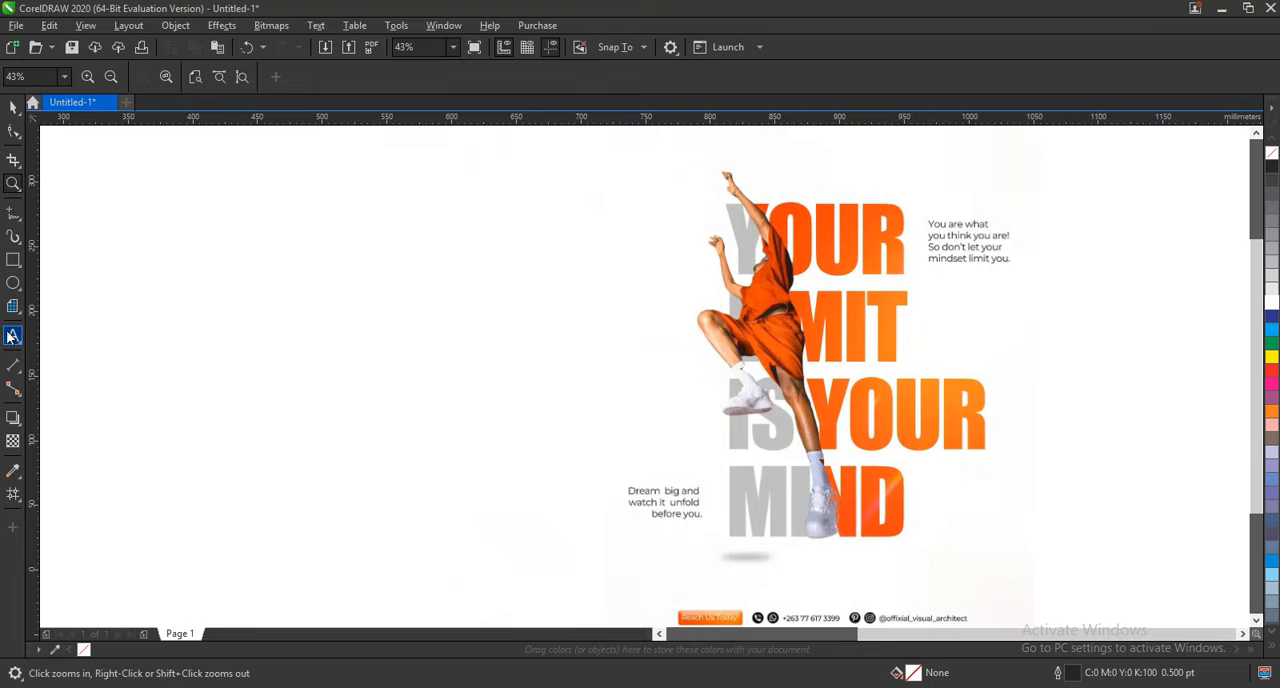
left_click(183, 328)
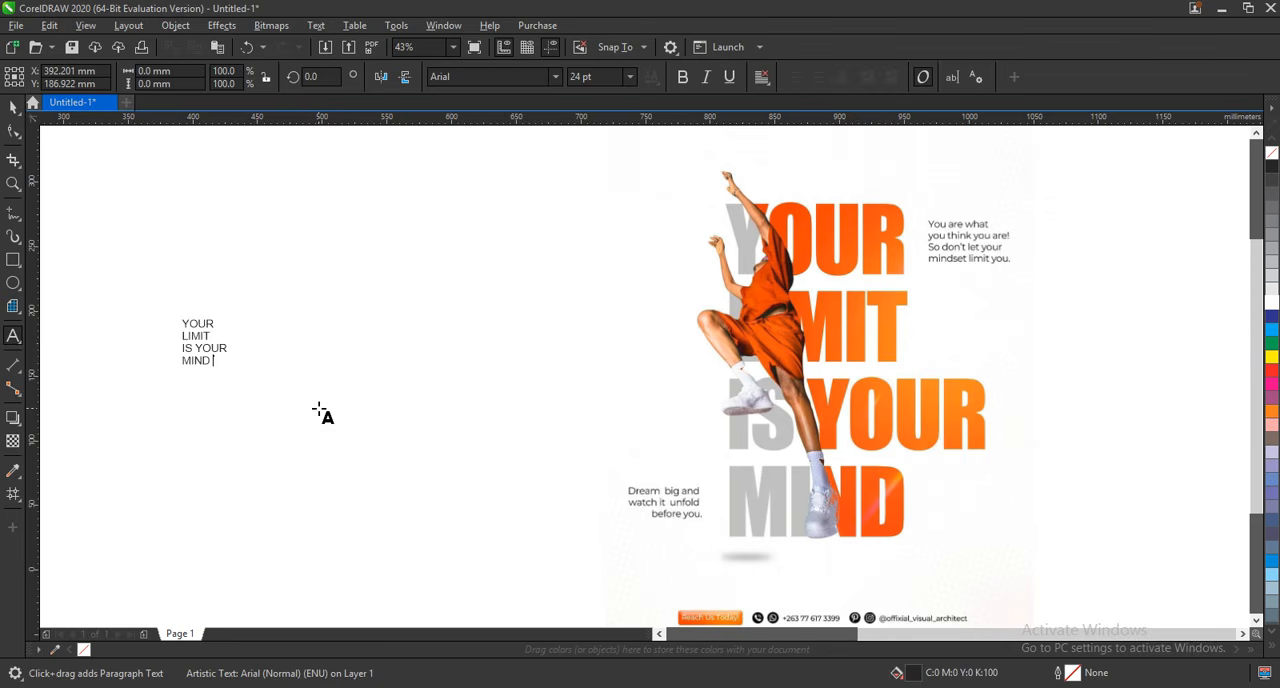
left_click(13, 107)
left_click_drag(232, 369, 364, 444)
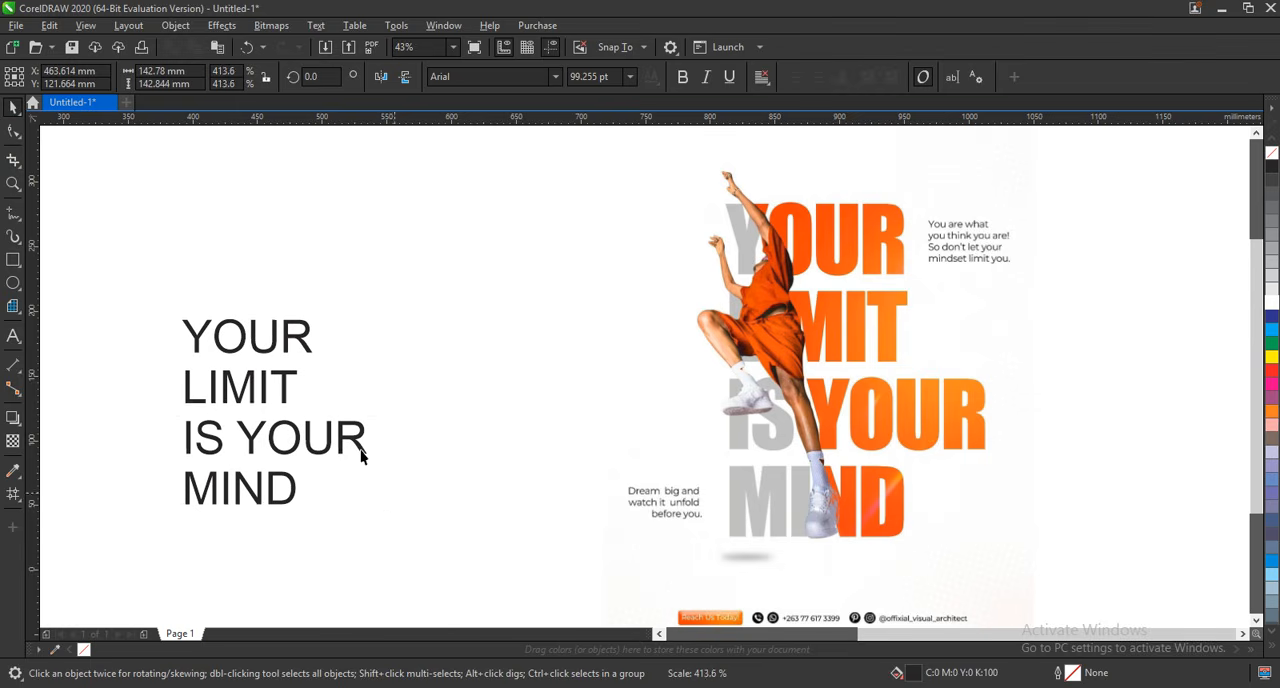
Set the headline's font to Haettenschweiler and scale the text up proportionally.
left_click(555, 78)
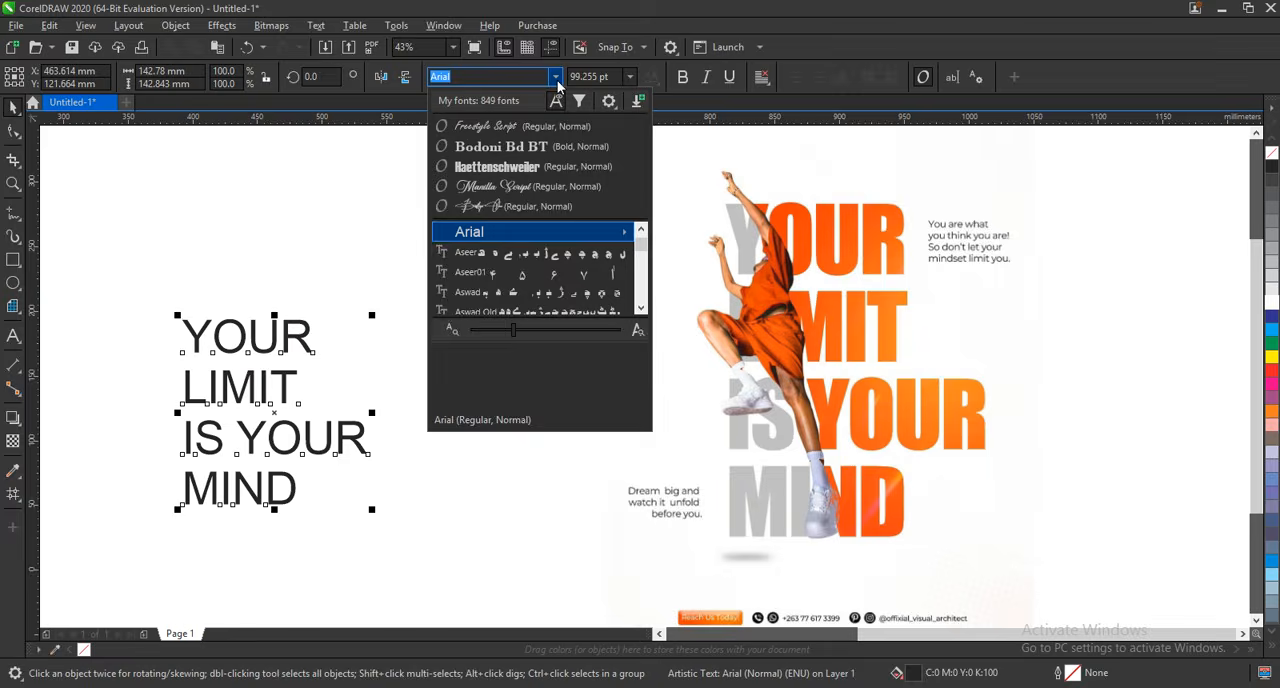
left_click(522, 167)
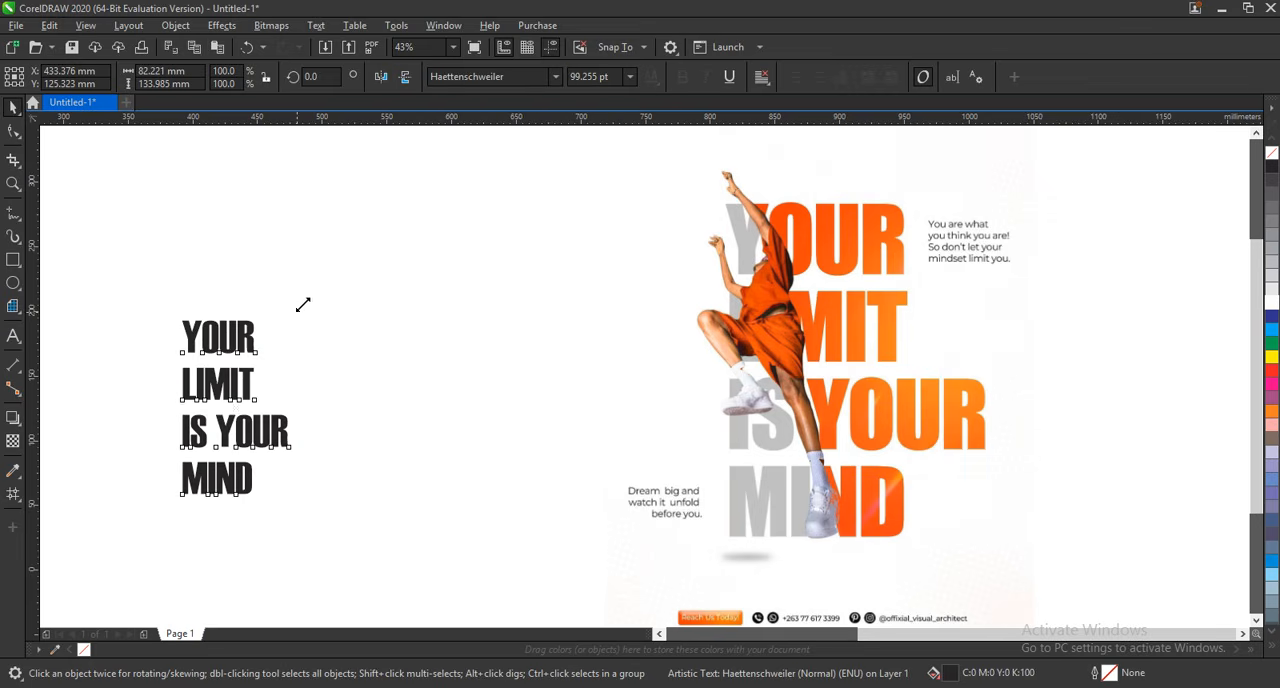
left_click_drag(301, 304, 383, 202)
Tighten the line spacing of the headline so its four lines sit closer together.
key("F10")
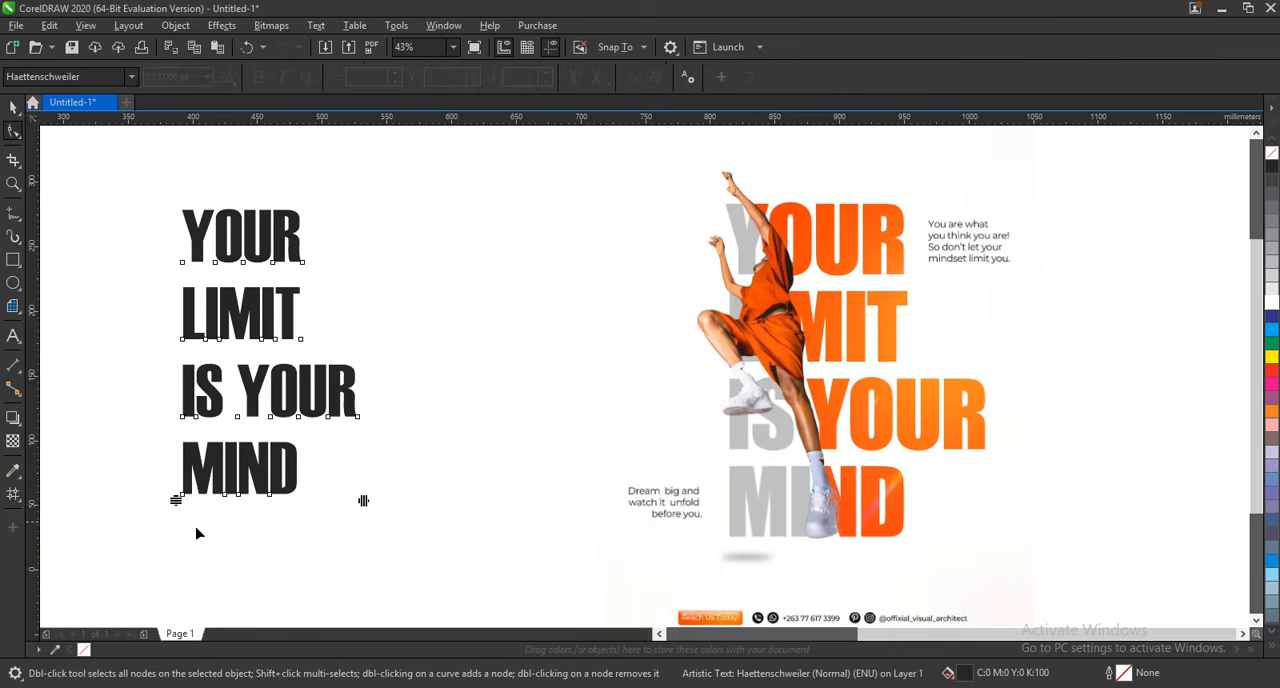
left_click_drag(177, 500, 176, 456)
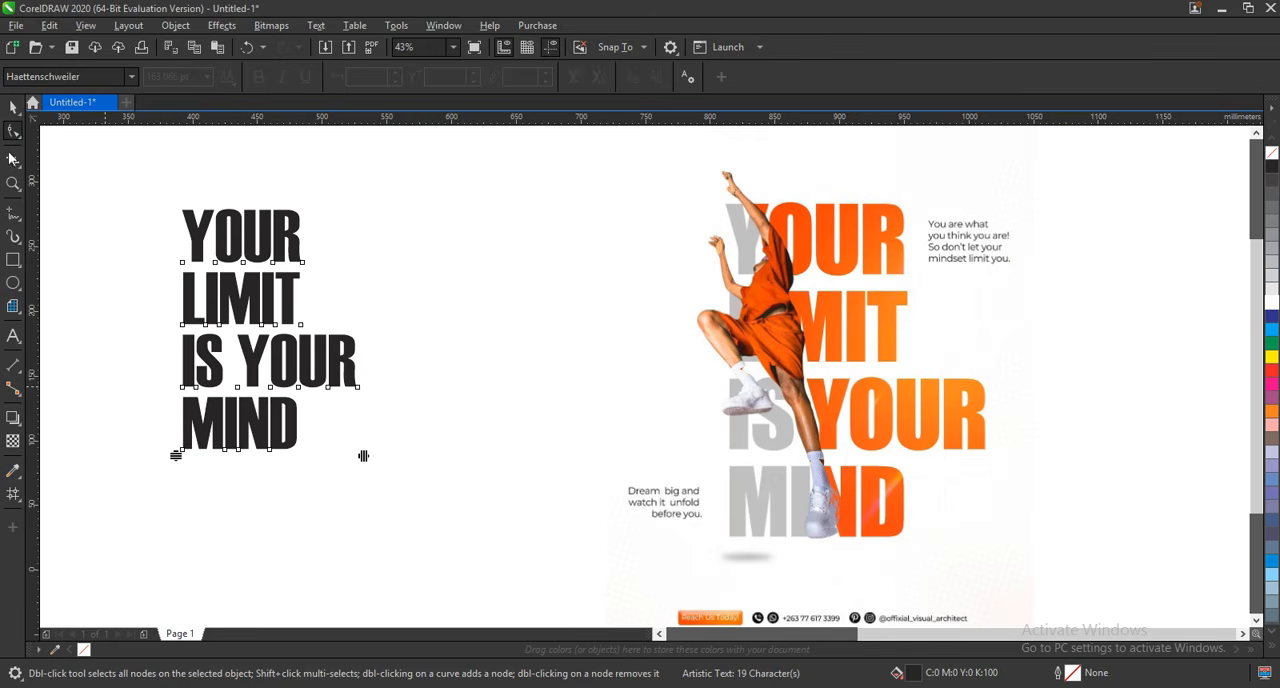
left_click(13, 108)
Scale the headline to about 213 pt and shift it slightly towards the reference poster.
left_click_drag(366, 455, 474, 557)
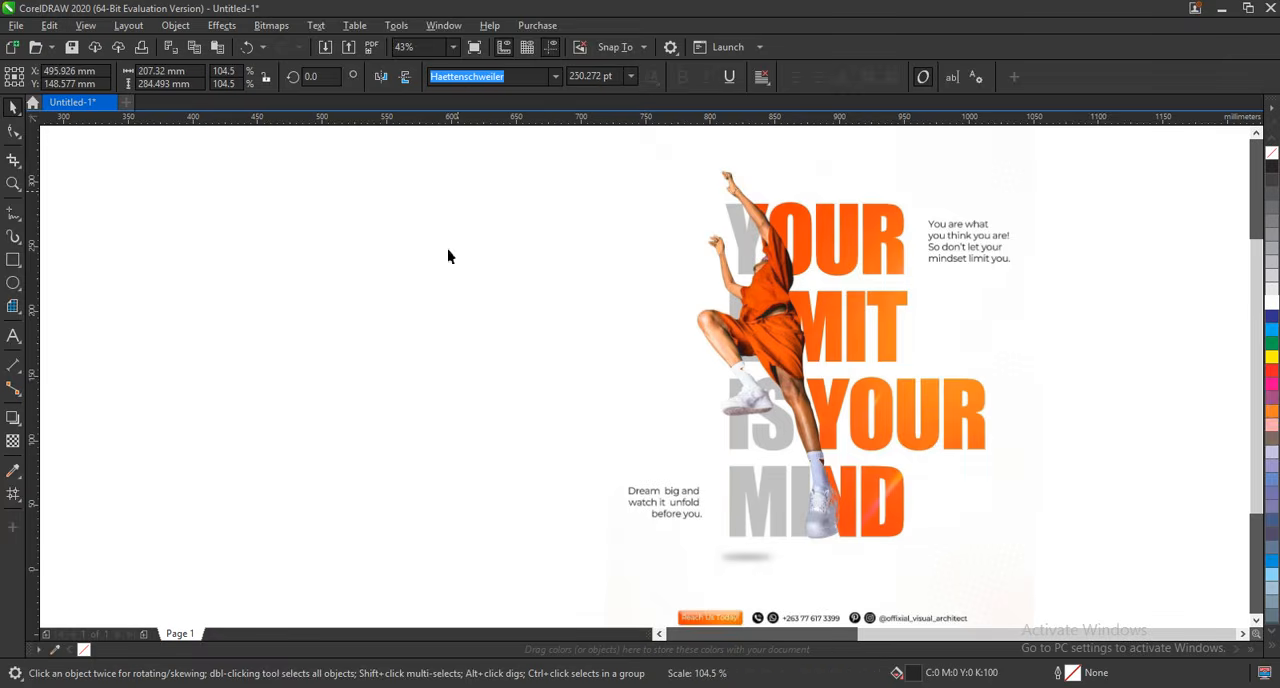
left_click_drag(455, 188, 446, 214)
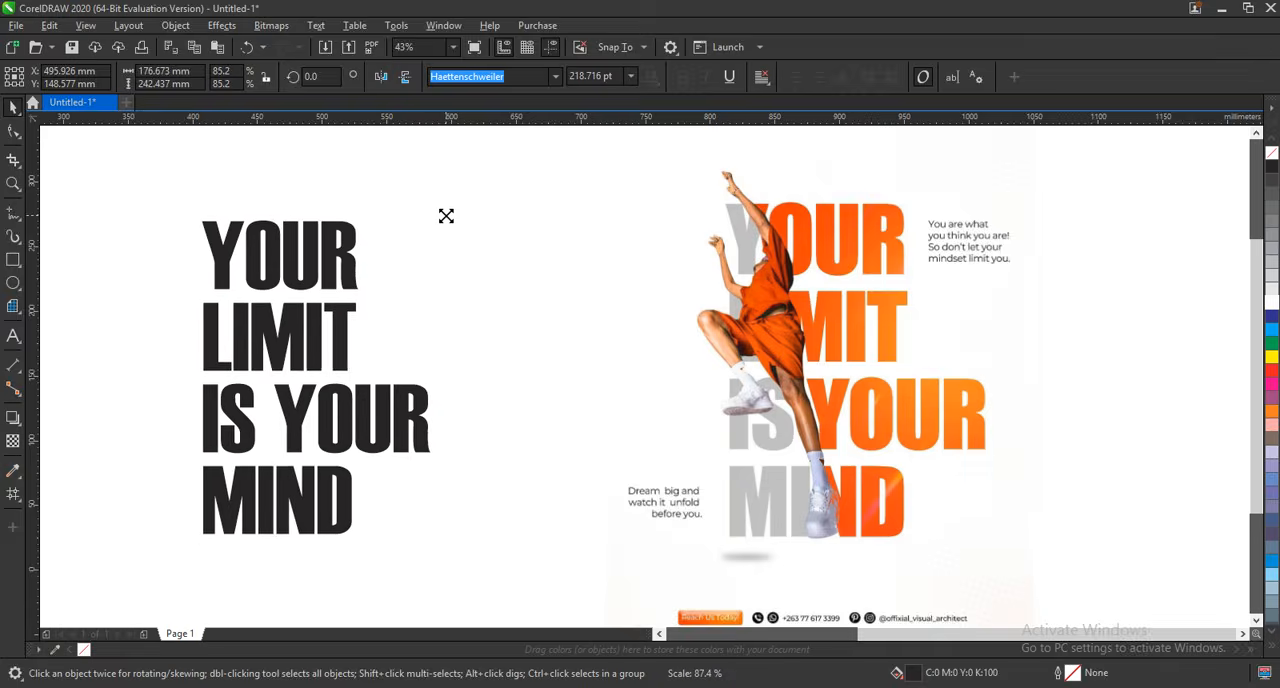
left_click_drag(314, 330, 335, 333)
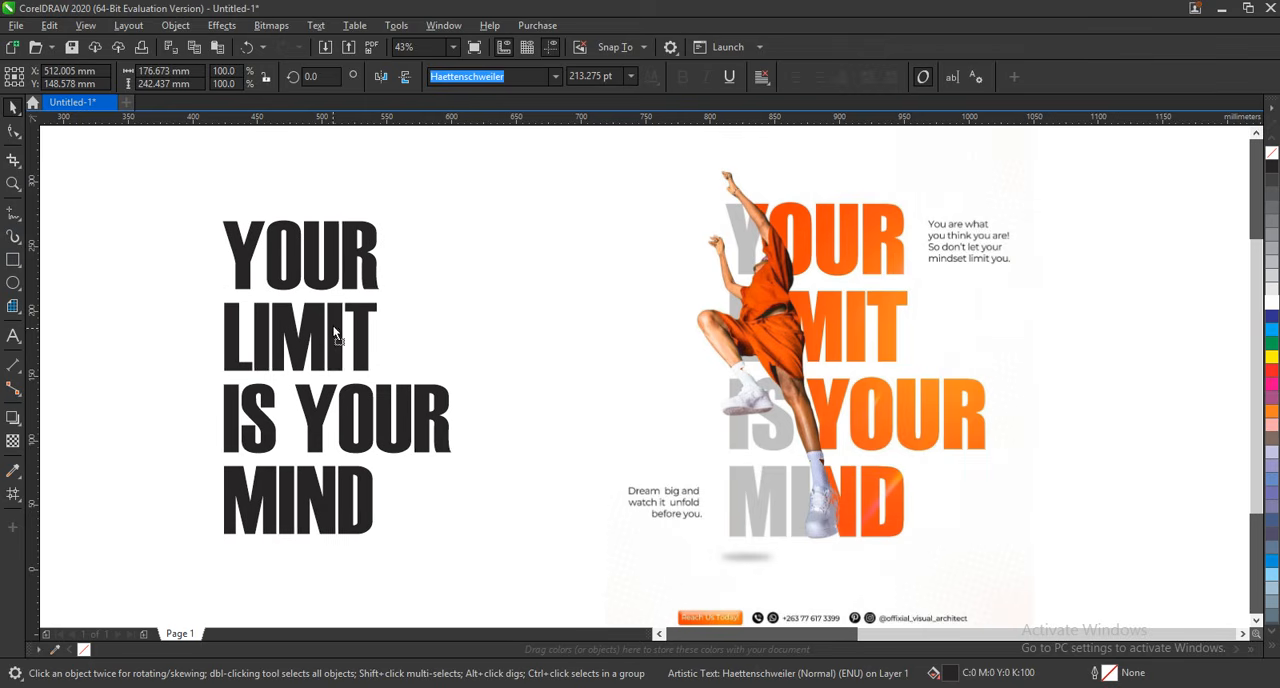
Widen the headline's character spacing slightly to match the reference lettering.
left_click(172, 320)
left_click(305, 258)
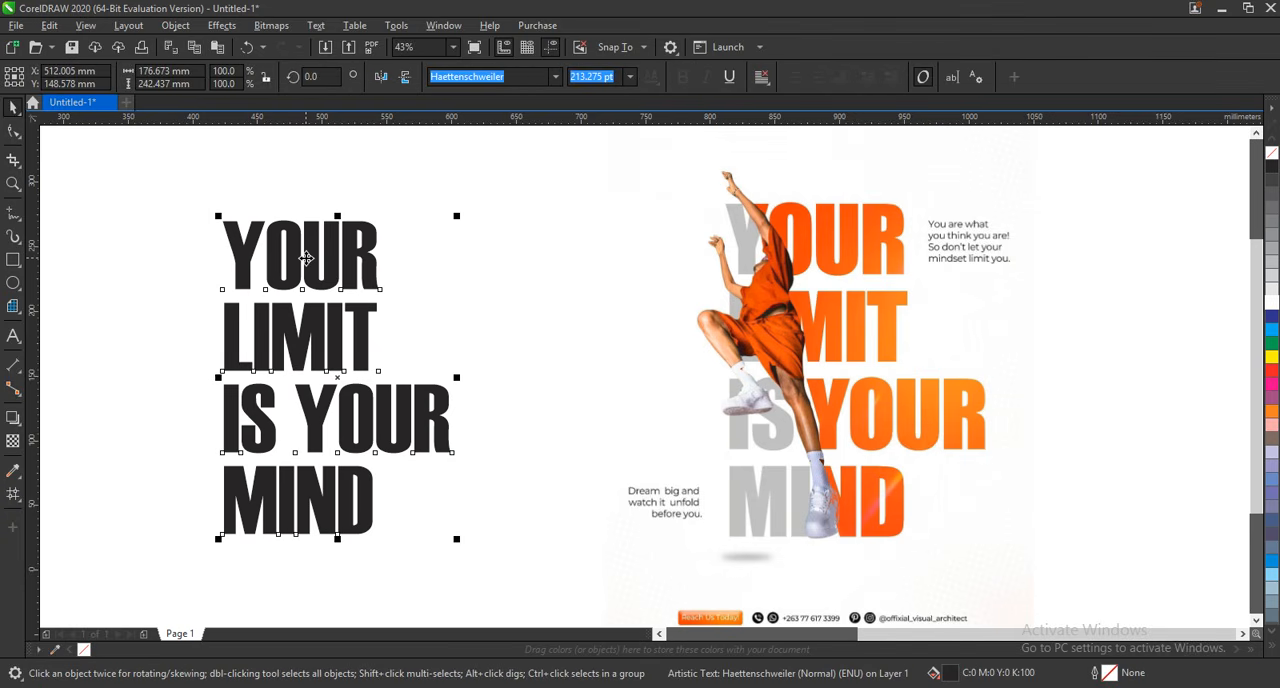
left_click(12, 135)
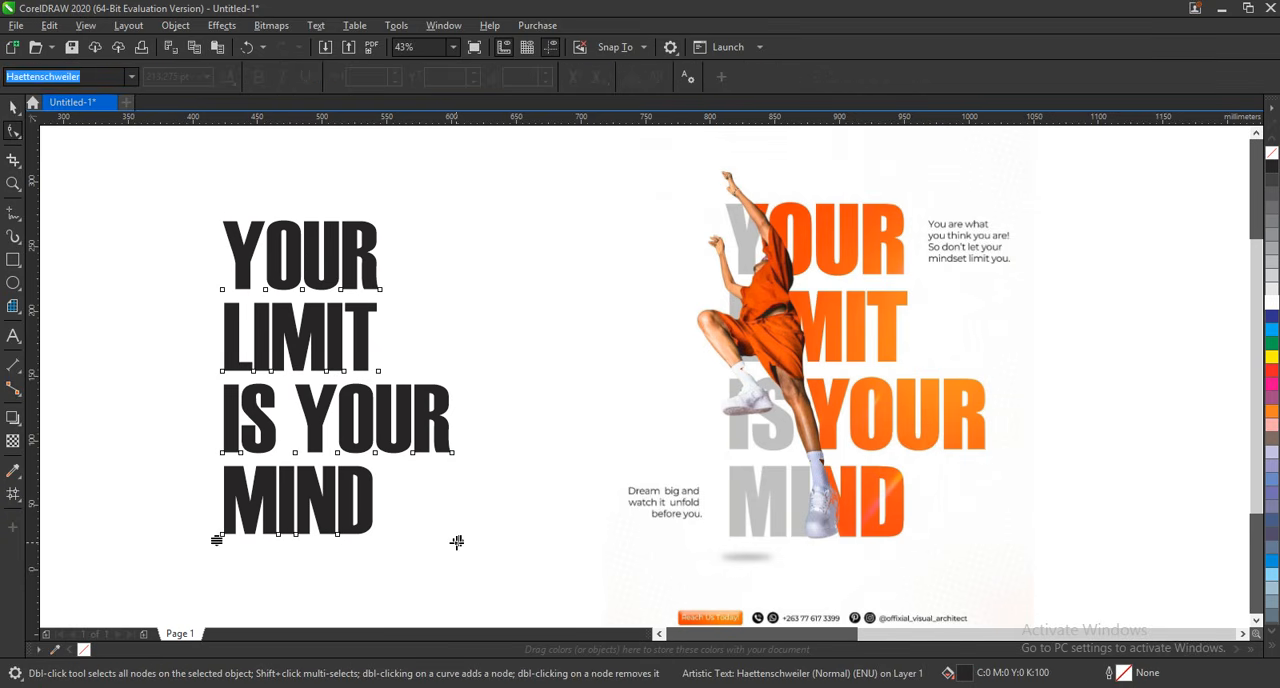
left_click_drag(459, 540, 496, 542)
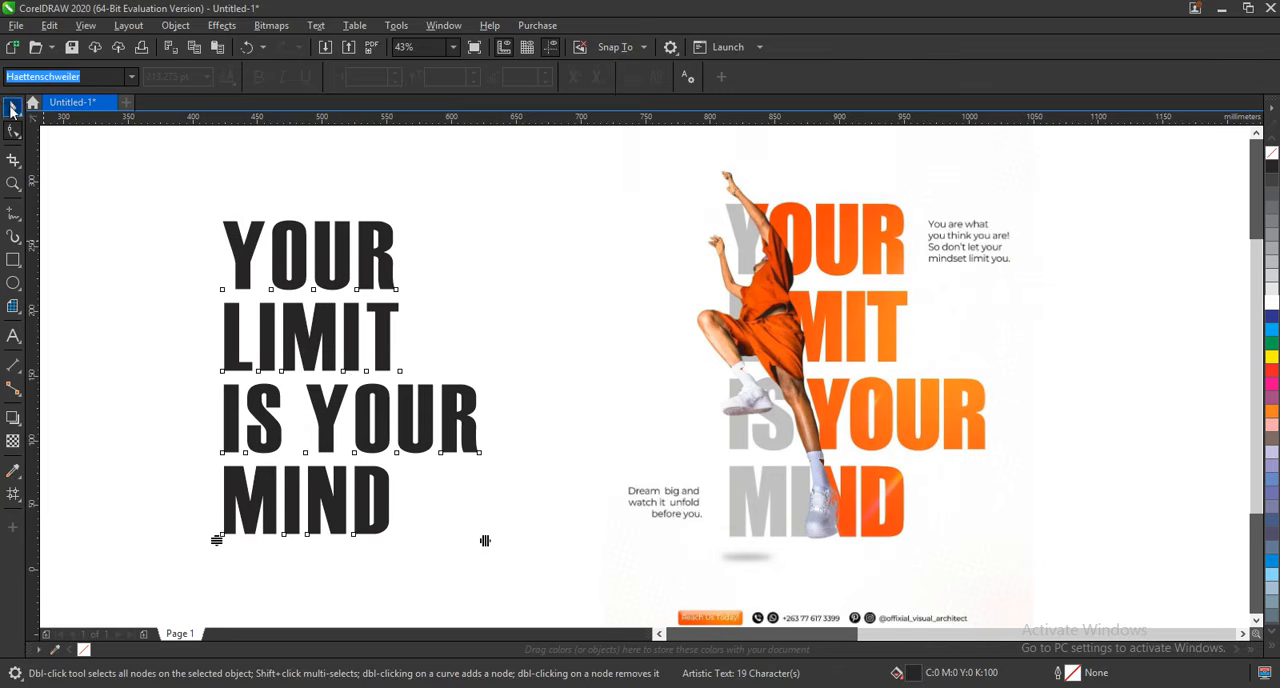
left_click(13, 108)
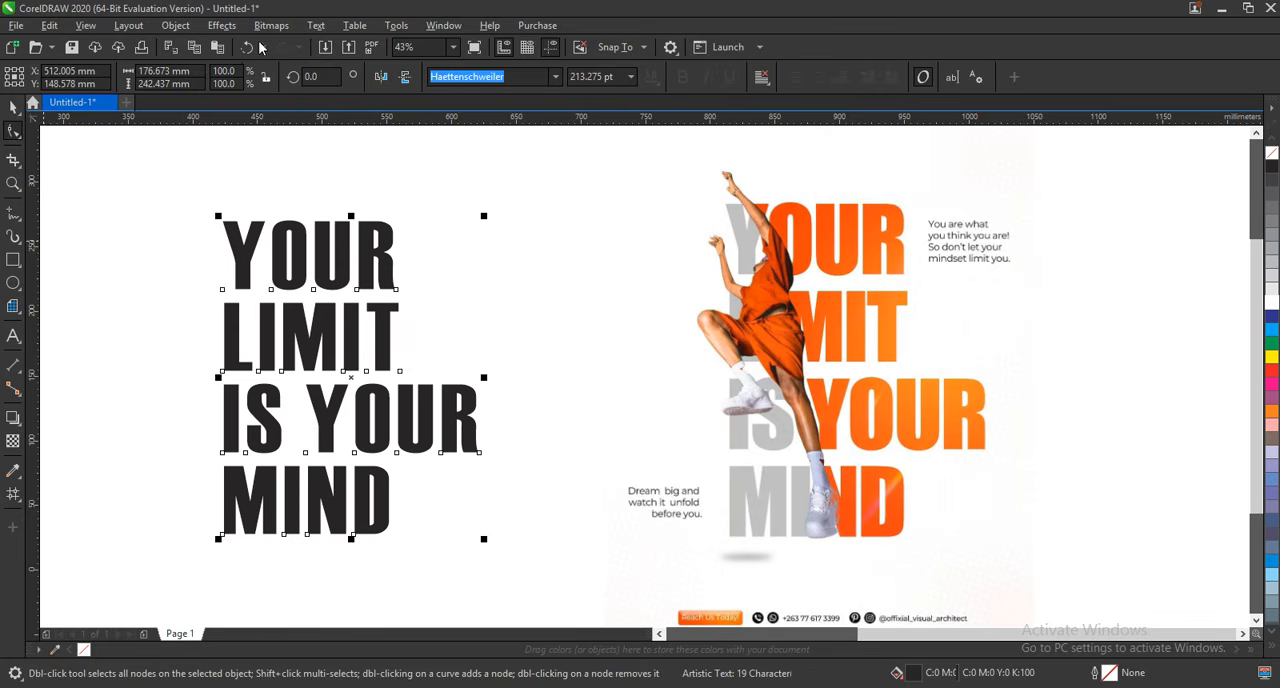
Convert the headline text to curves and deselect it.
left_click(174, 27)
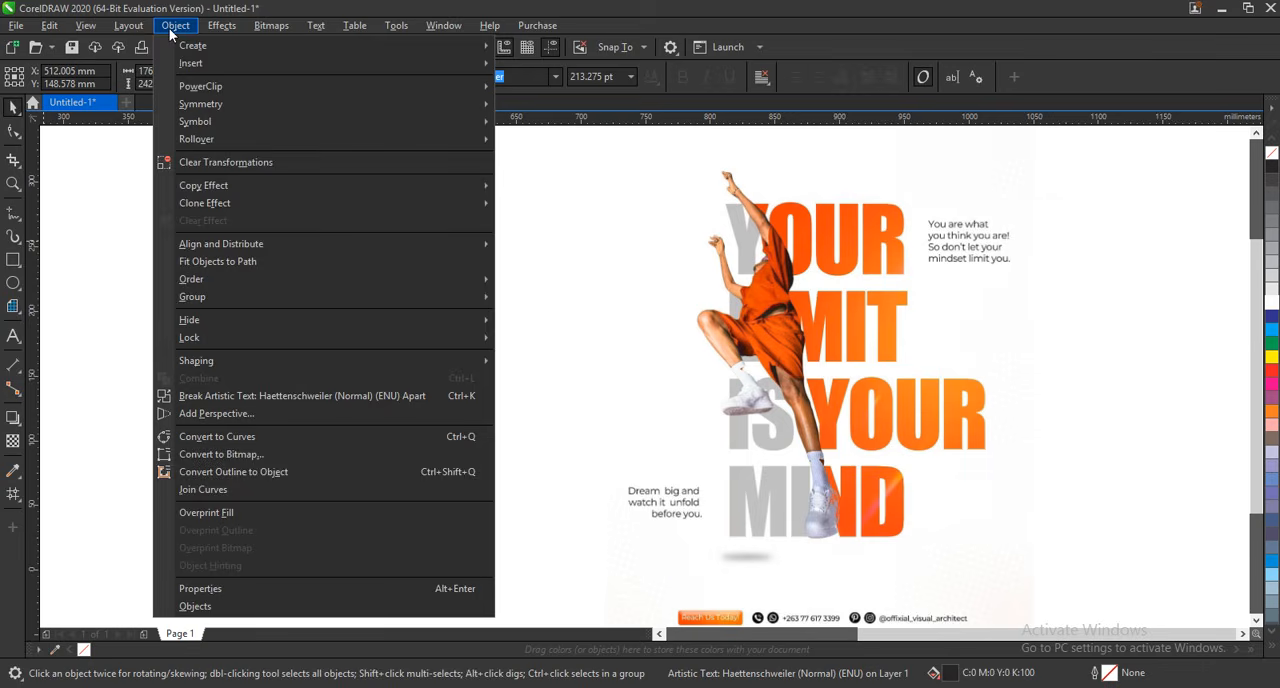
left_click(250, 437)
key("Escape")
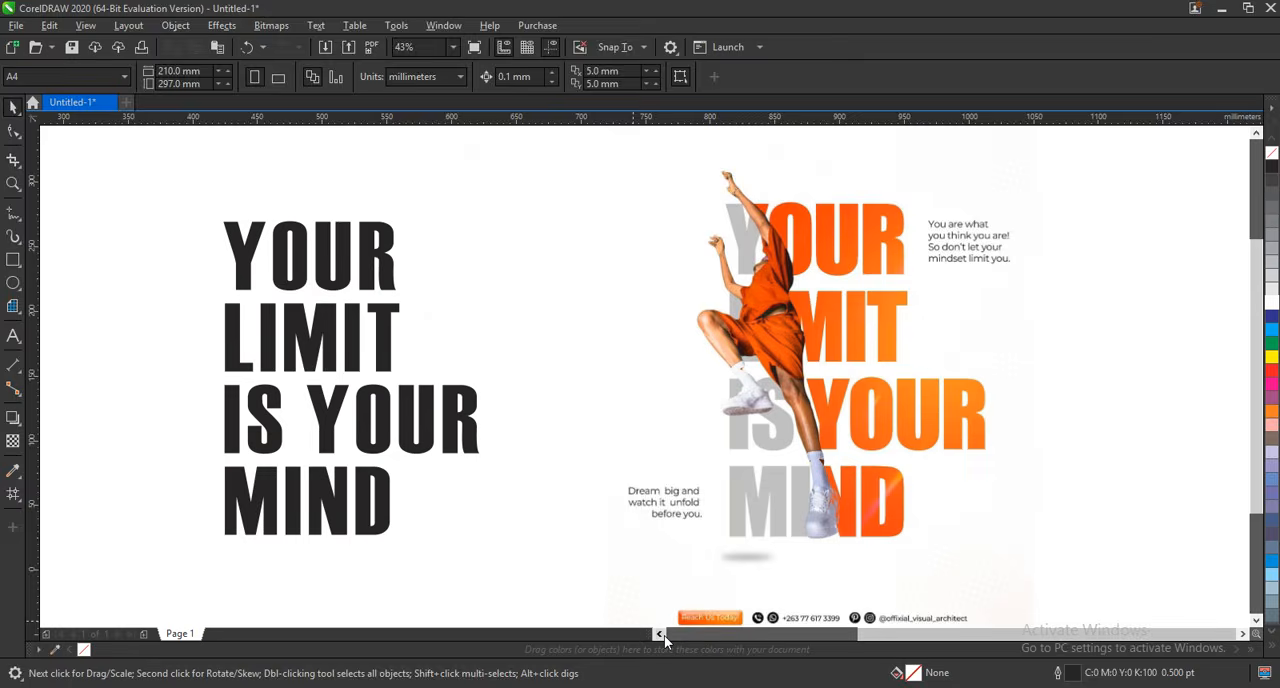
Move the jumping figure bitmap from beside the page onto the headline and bring it to the front.
left_click(660, 634)
scroll(271, 505, "down", 2)
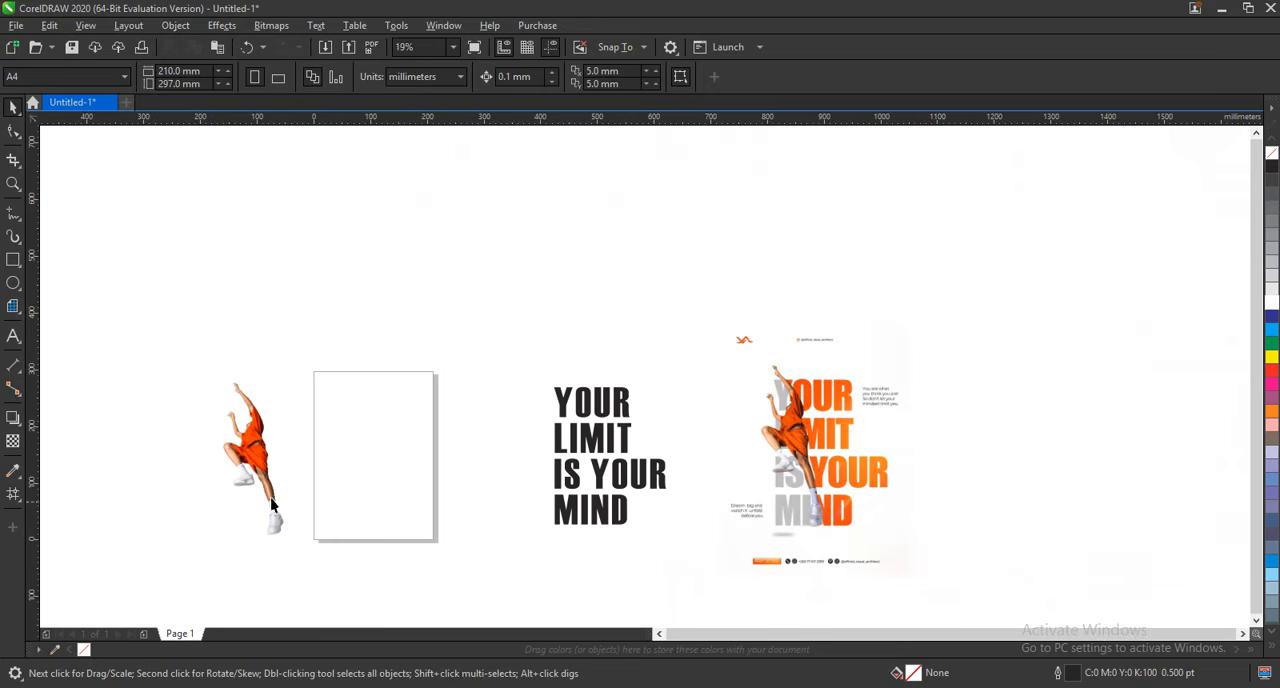
left_click_drag(262, 487, 583, 479)
key("shift+Page_Up")
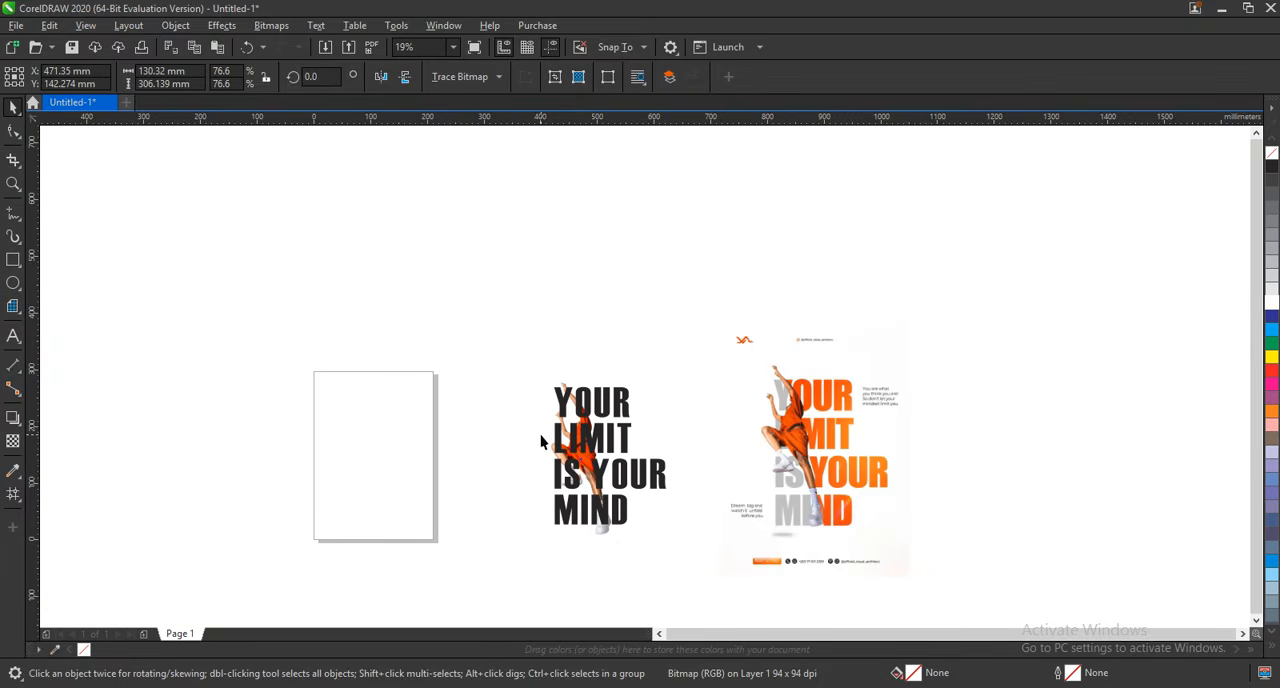
Scale the jumping figure to about 139 x 327 mm and position it over the beginning of the headline lines, as in the reference.
left_click_drag(490, 284, 1001, 603)
scroll(985, 342, "up", 1)
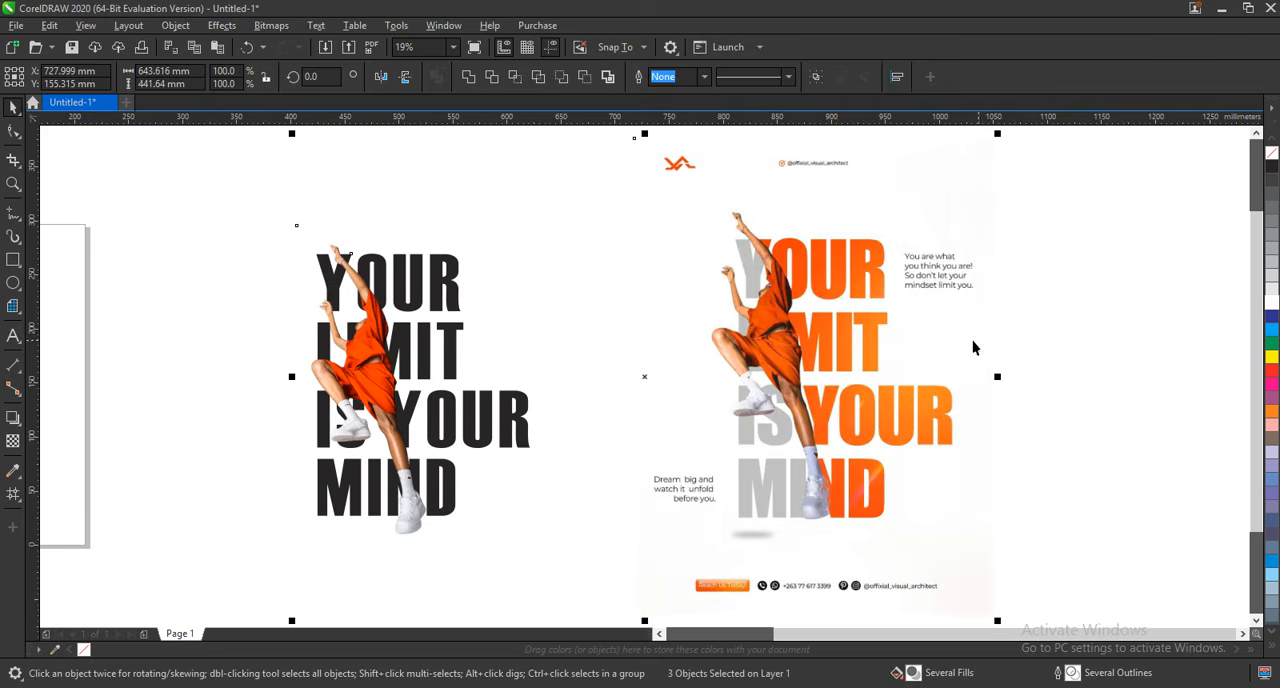
key("Escape")
left_click(368, 398)
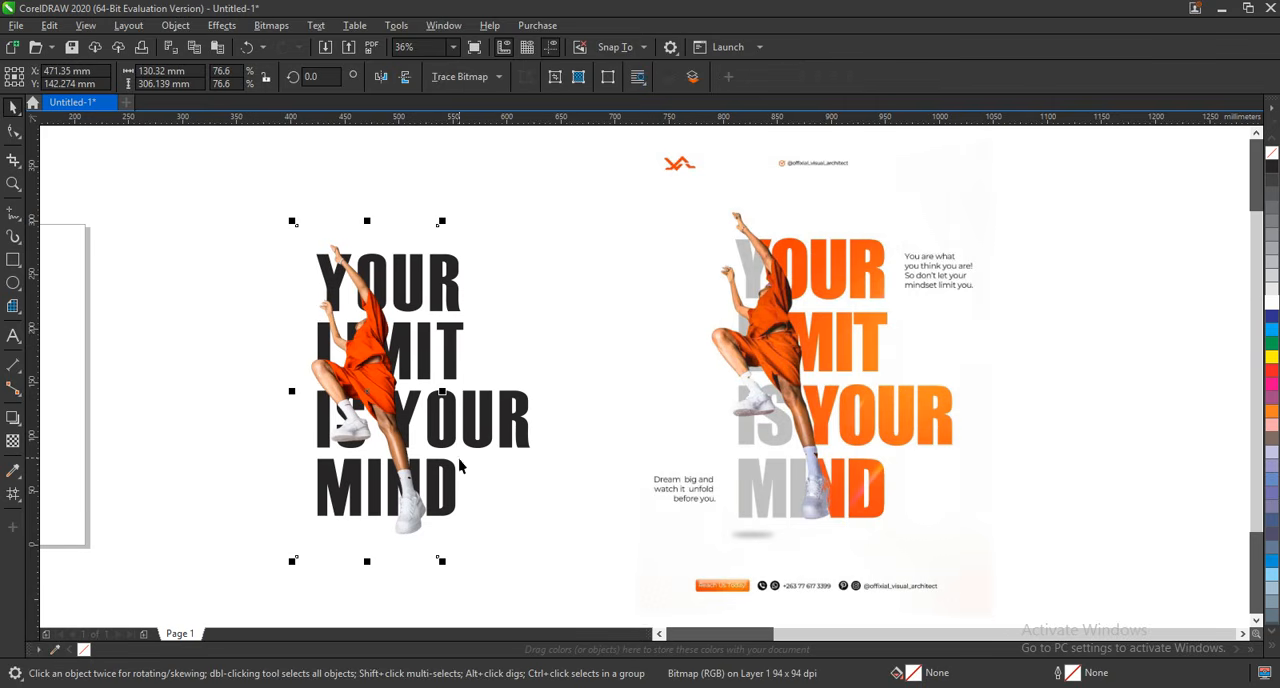
left_click_drag(418, 496, 416, 490)
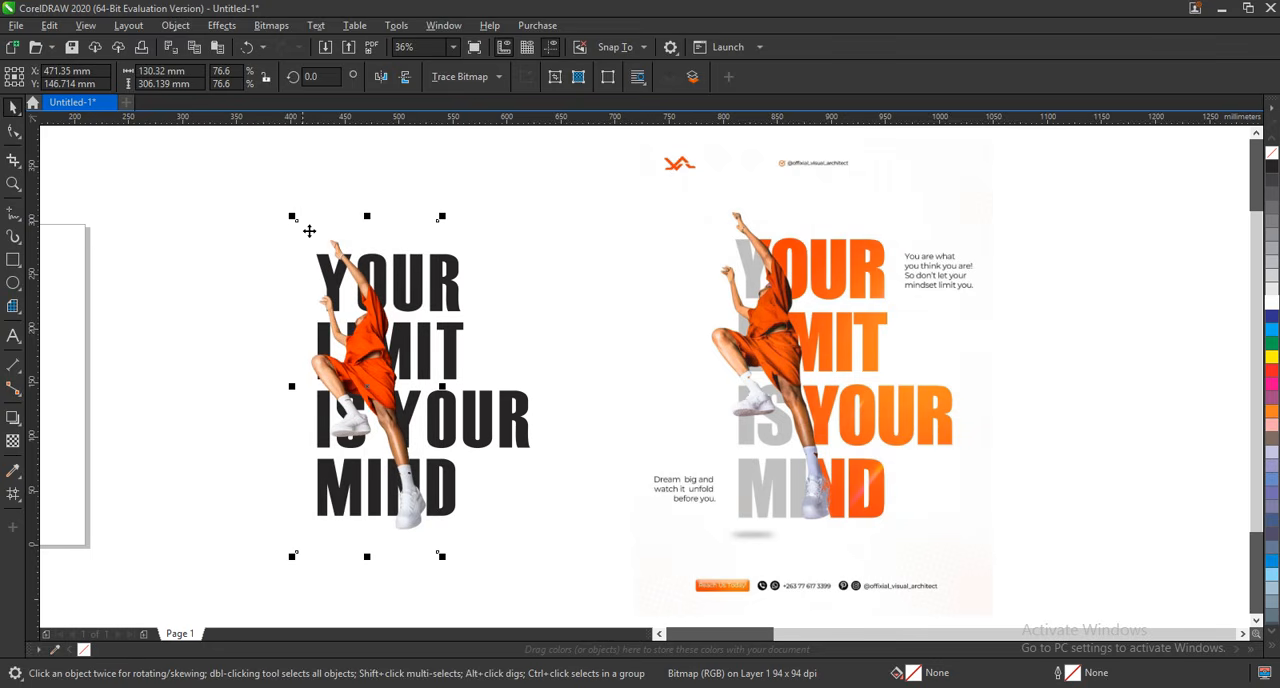
left_click_drag(292, 217, 273, 172)
left_click_drag(350, 322, 356, 344)
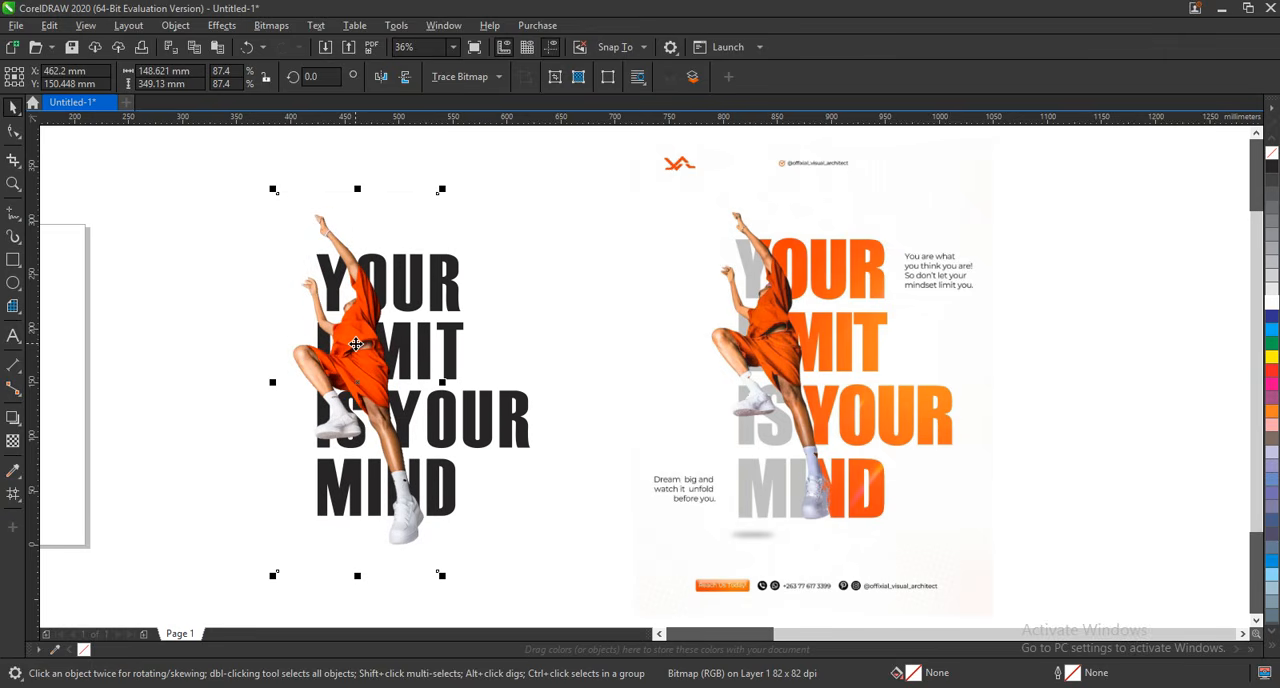
left_click_drag(352, 386, 352, 383)
left_click_drag(445, 575, 437, 559)
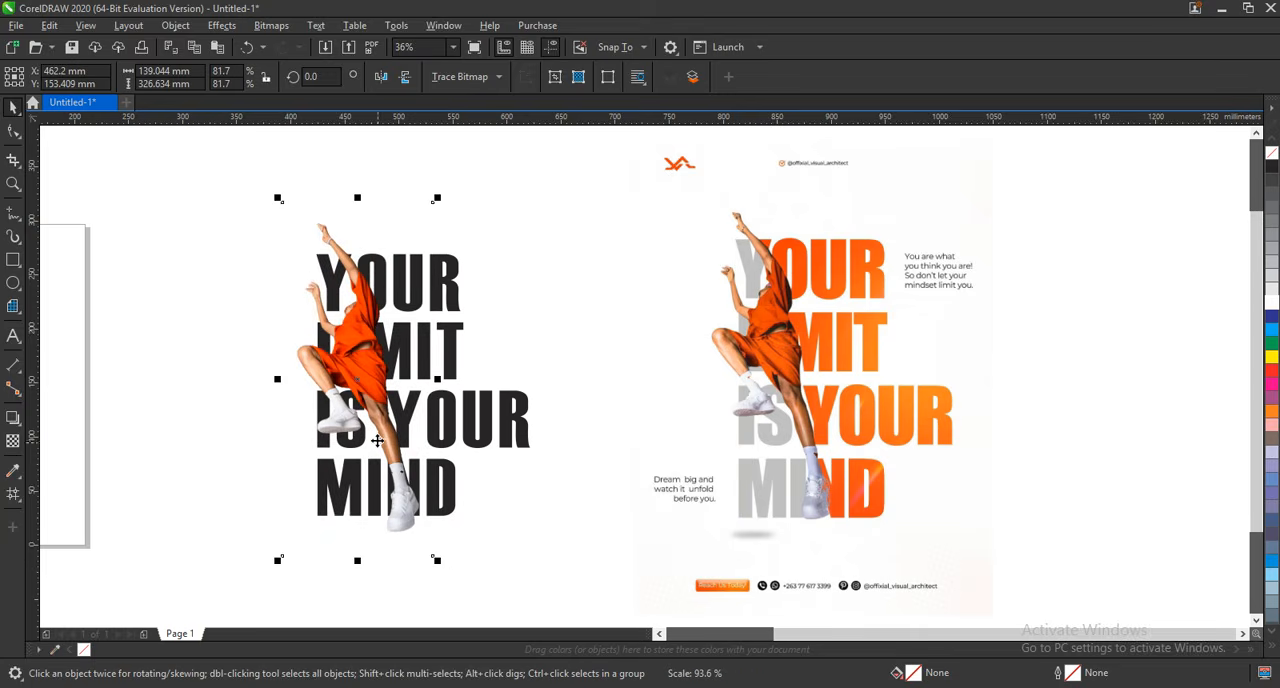
left_click_drag(377, 435, 377, 435)
left_click(157, 357)
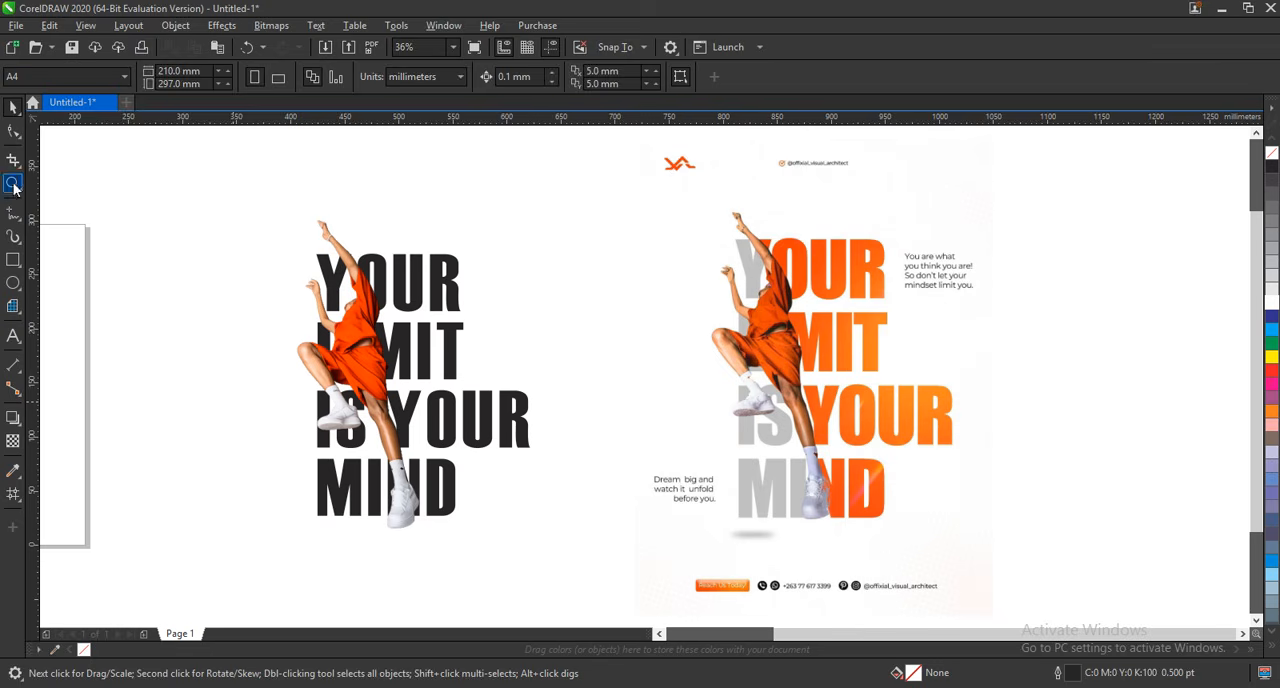
Draw a closed freehand shape about 164 x 311 mm, running down the figure's body and around the starting letters of the headline.
left_click(13, 183)
left_click_drag(187, 185, 943, 540)
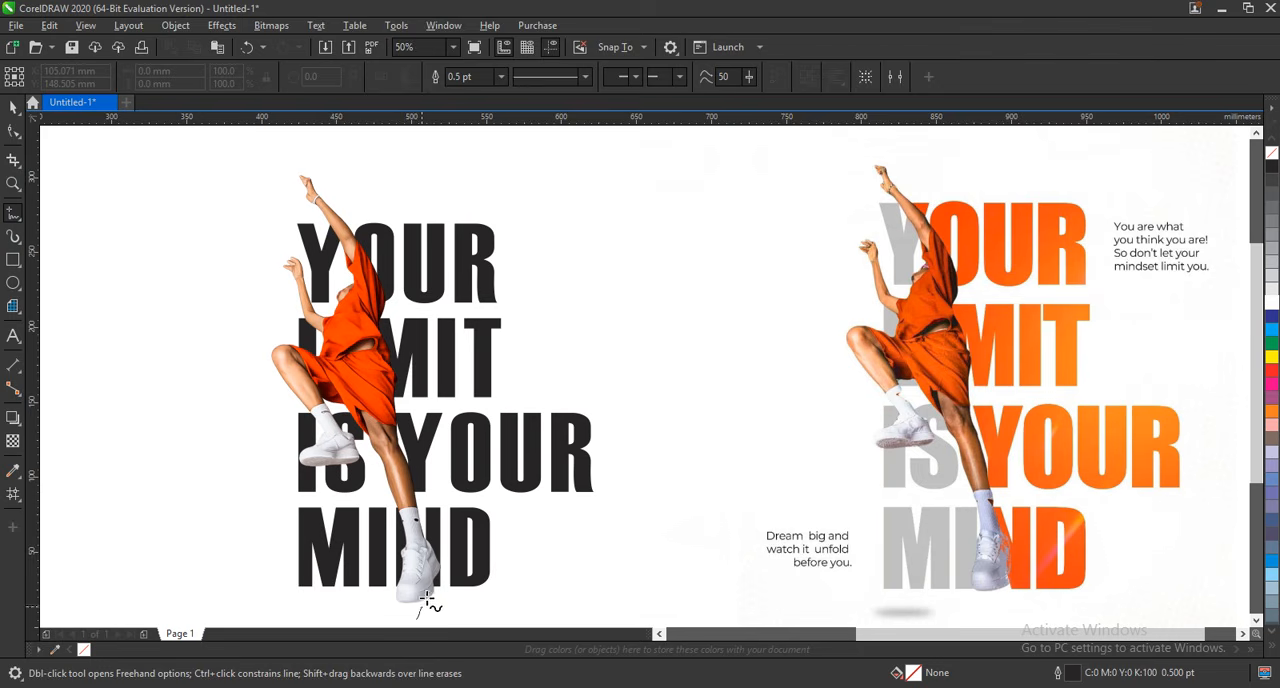
mouse_move(427, 598)
left_mouse_down()
mouse_move(367, 368)
mouse_move(364, 269)
mouse_move(338, 165)
left_mouse_up()
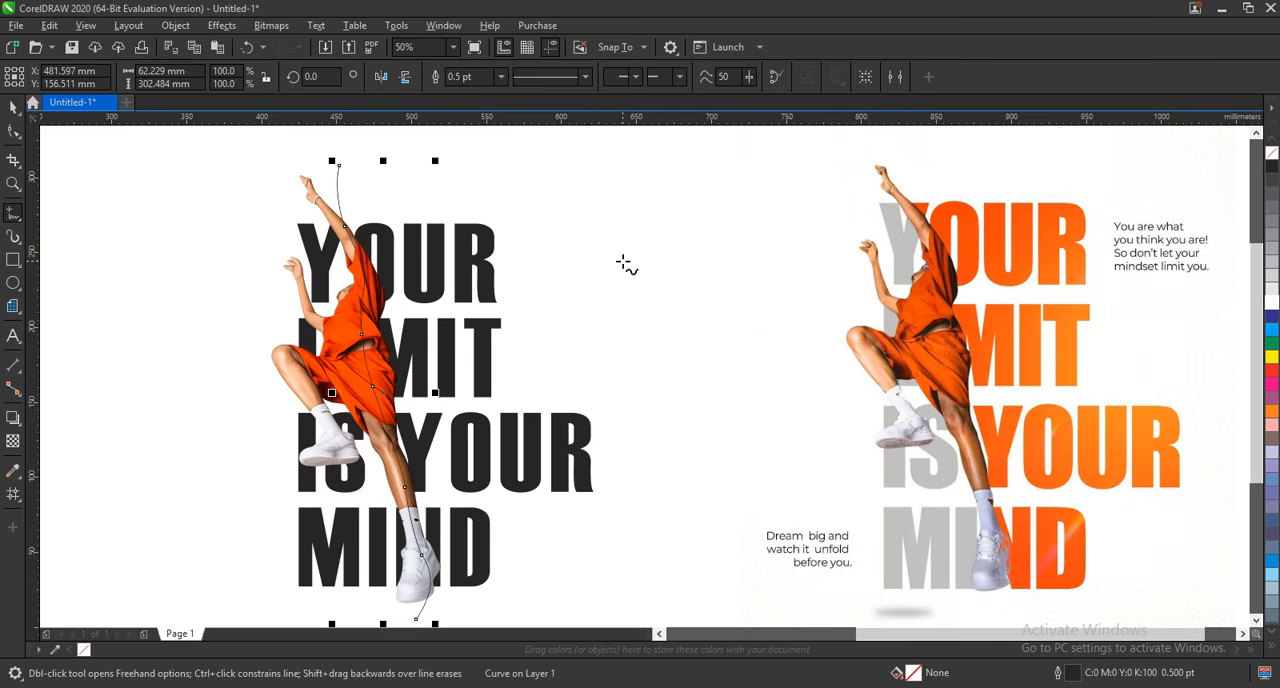
mouse_move(340, 166)
left_mouse_down()
mouse_move(197, 196)
mouse_move(186, 395)
mouse_move(219, 530)
mouse_move(329, 607)
mouse_move(422, 620)
left_mouse_up()
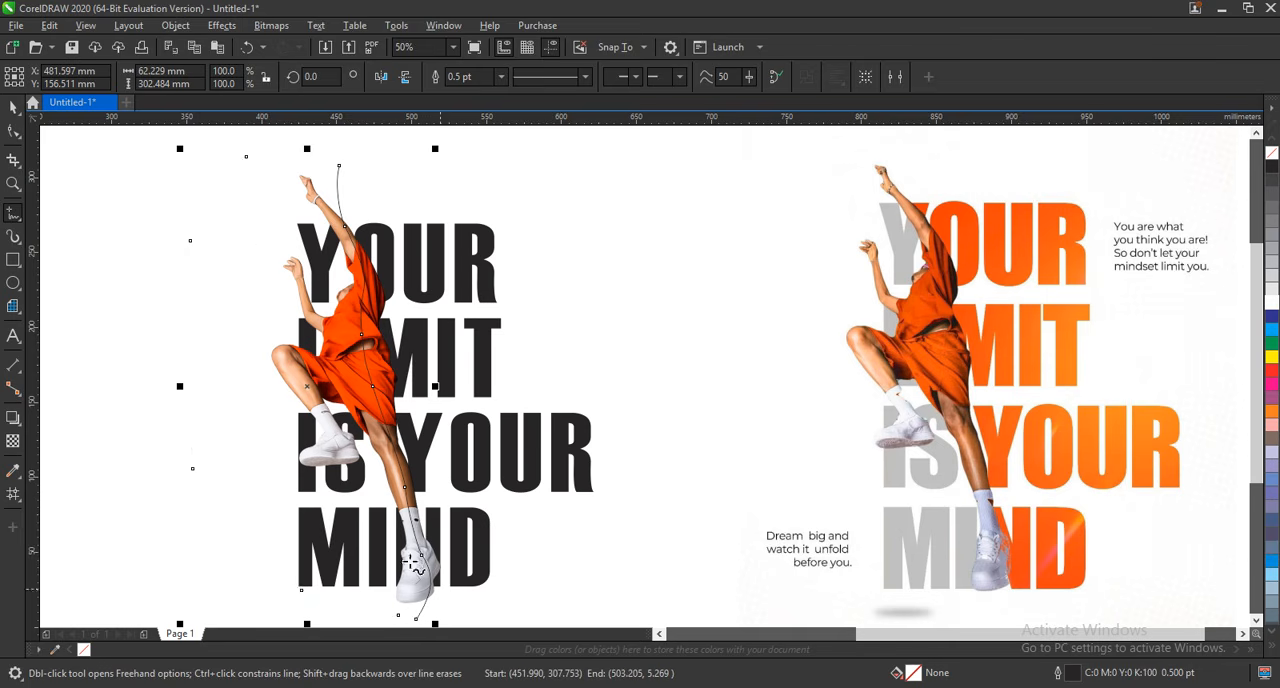
left_click(14, 131)
left_click(300, 595)
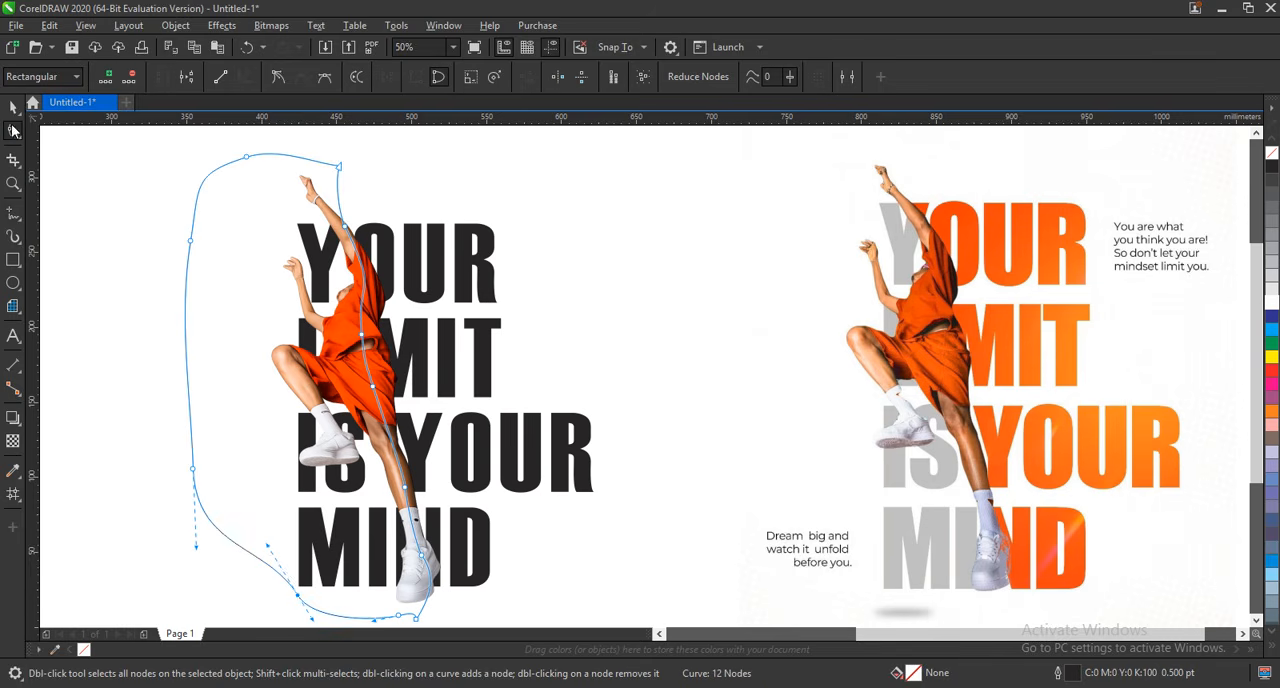
Fill the freehand shape with 20% black and remove its outline.
key("space")
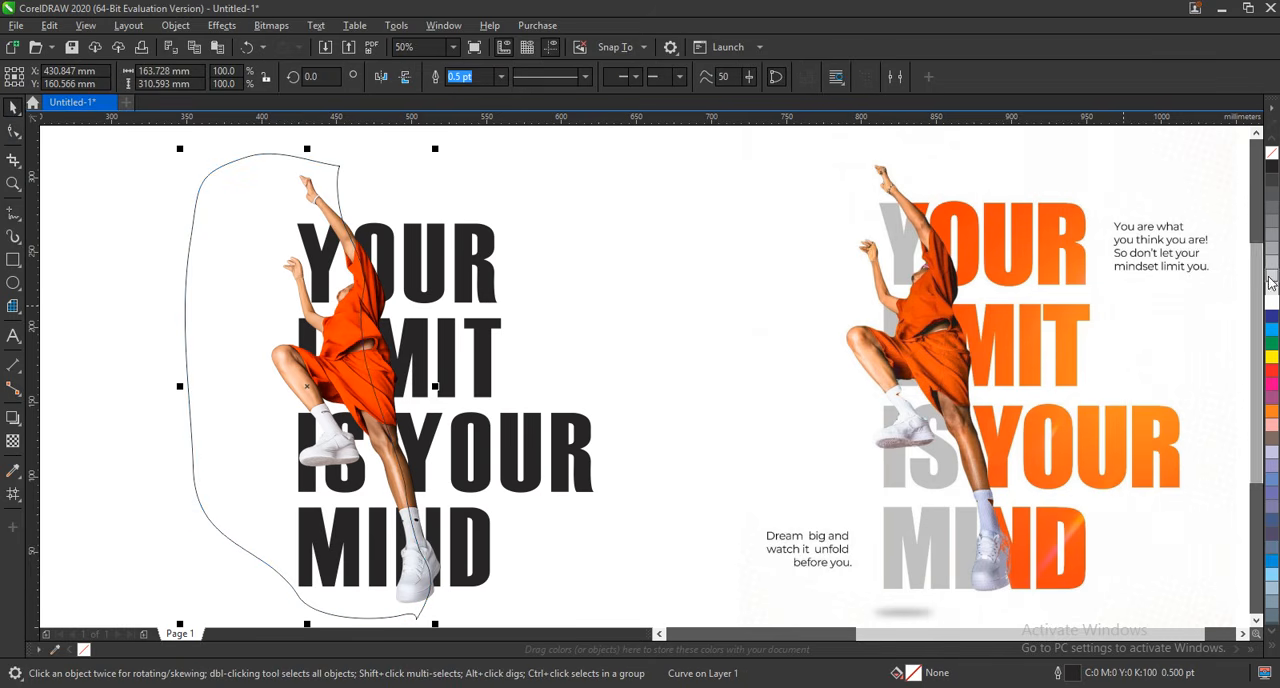
left_click(1272, 277)
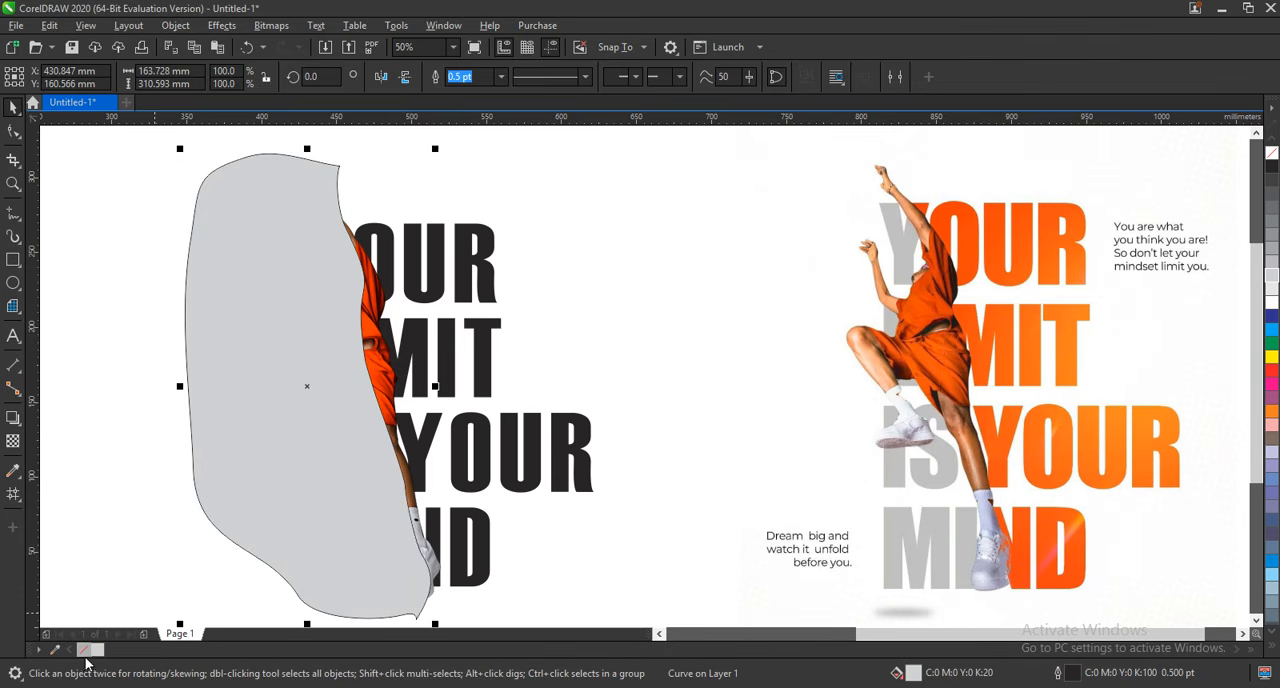
right_click(84, 649)
PowerClip the grey freehand shape inside the headline lettering, leaving the headline selected.
right_click(260, 232)
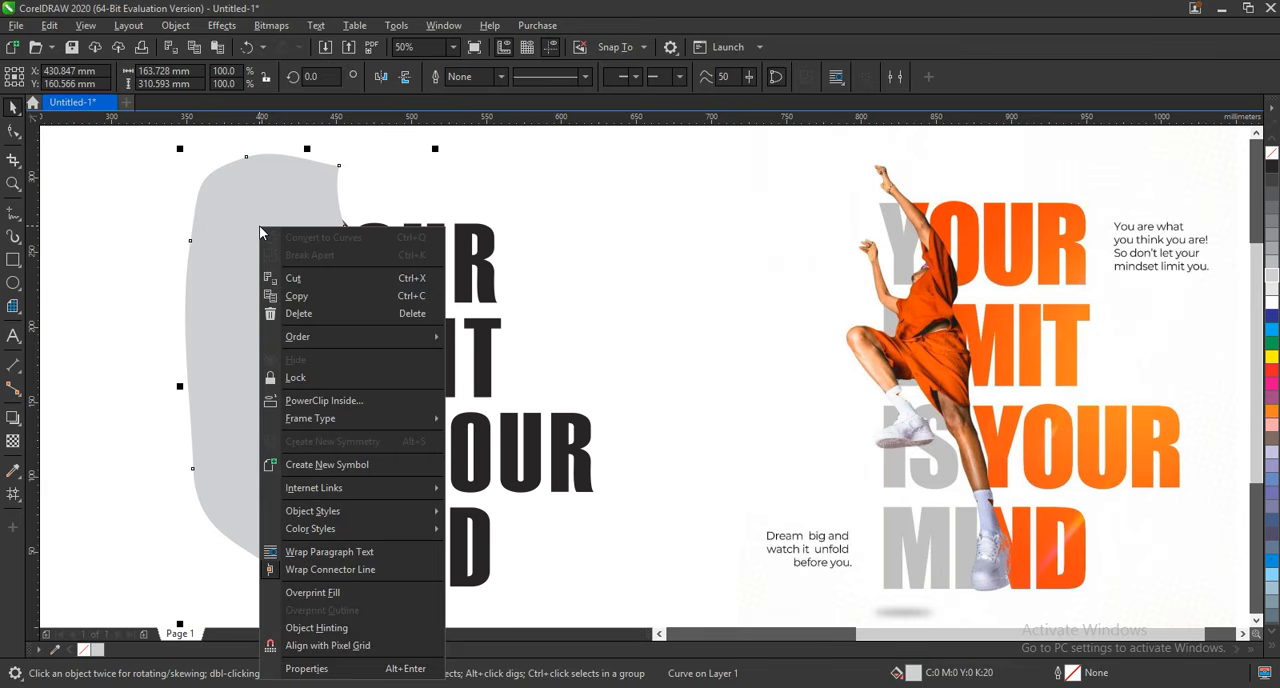
left_click(355, 402)
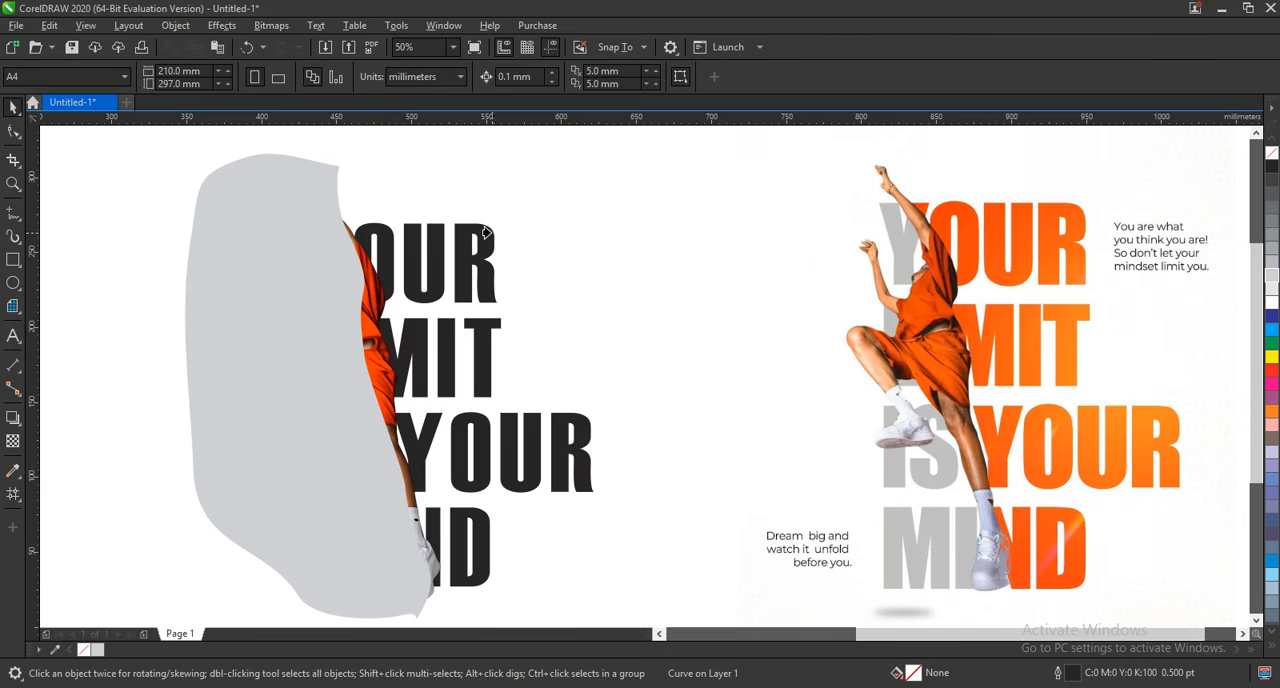
left_click(580, 421)
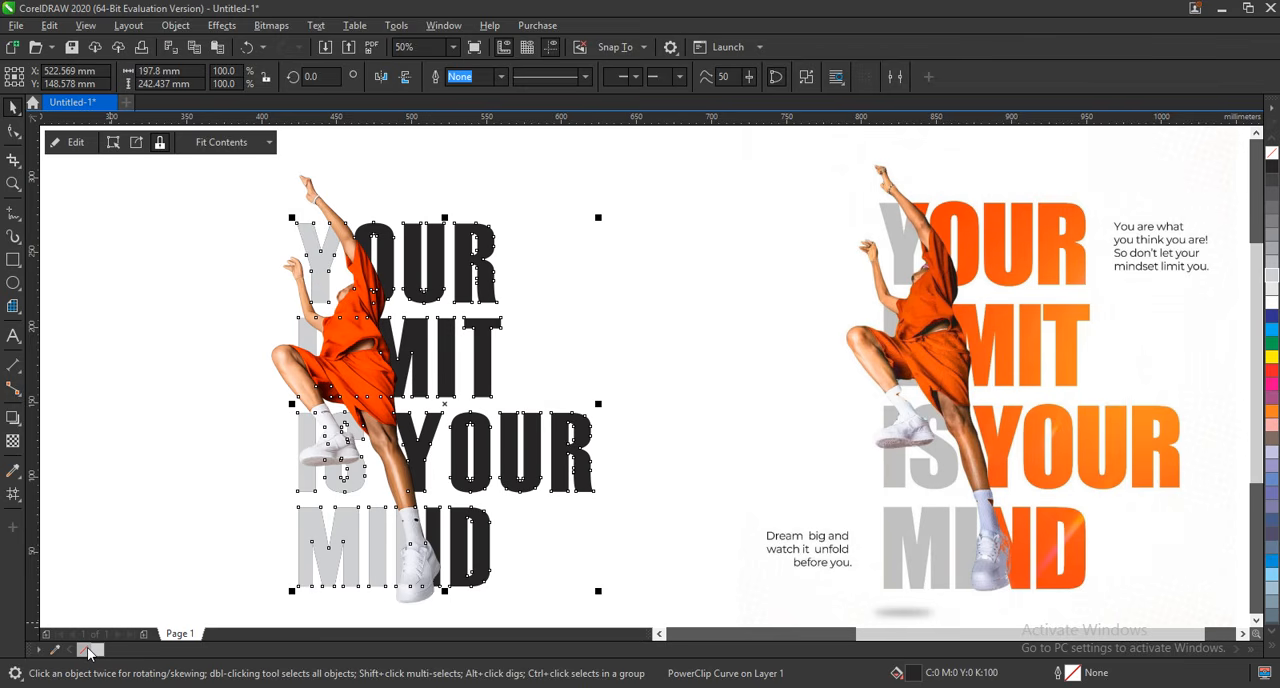
left_click(750, 344)
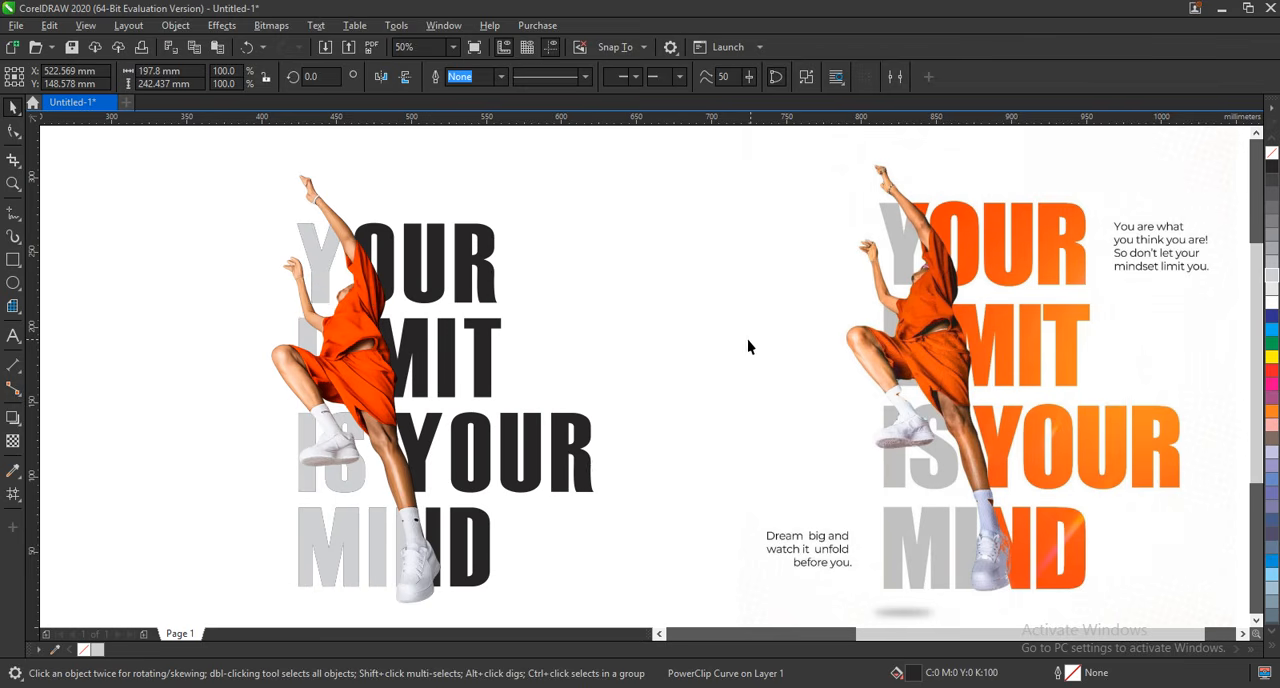
left_click(585, 462)
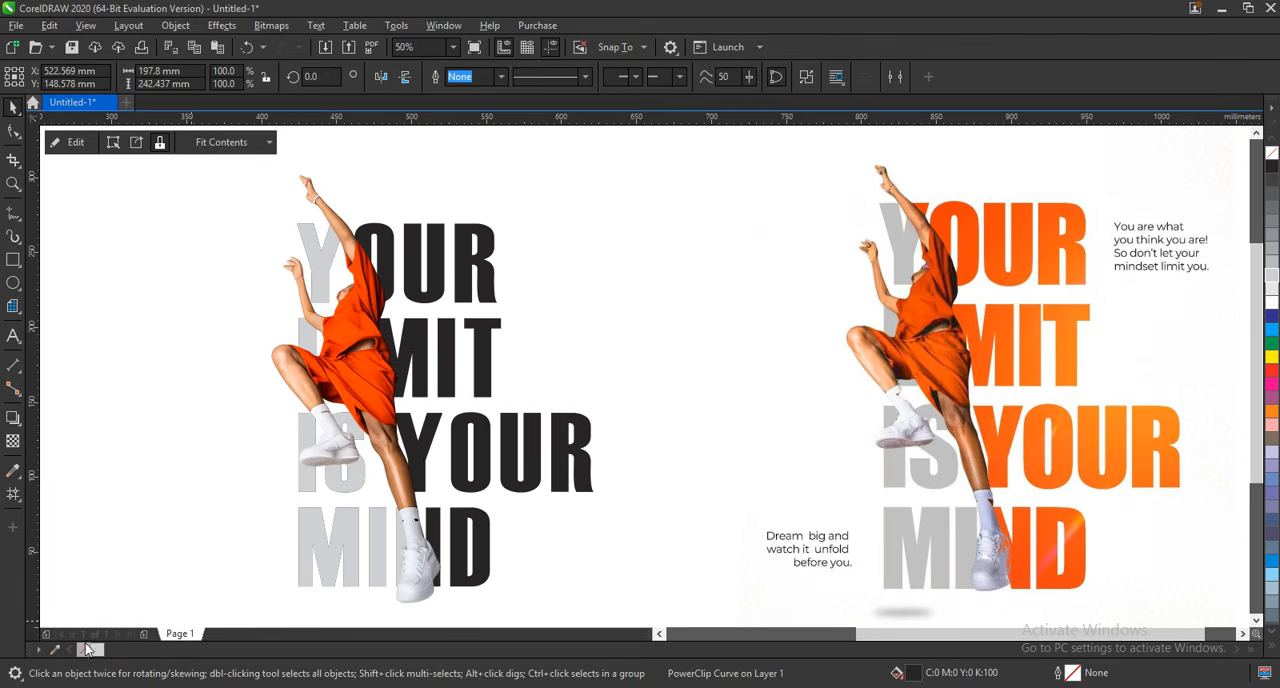
Sample the deep orange from the reference headline's "LIMIT" lettering and fill the black headline lettering with it.
left_click(134, 528)
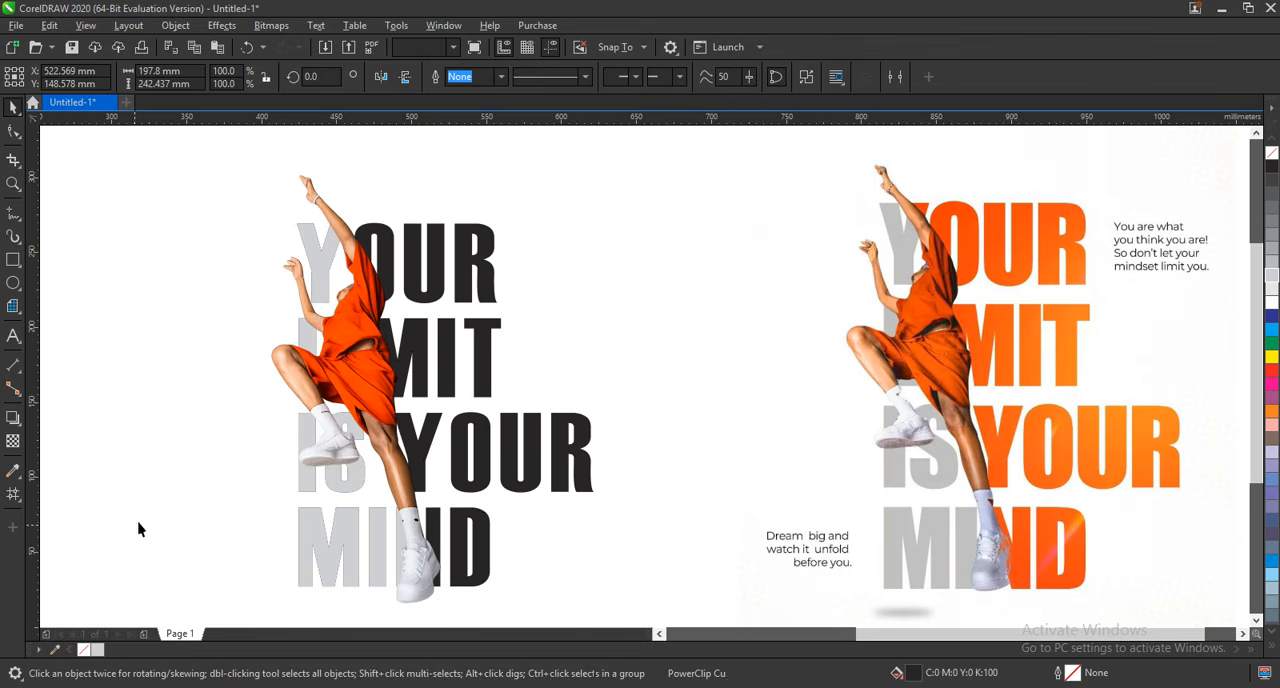
left_click(14, 474)
left_click(1015, 365)
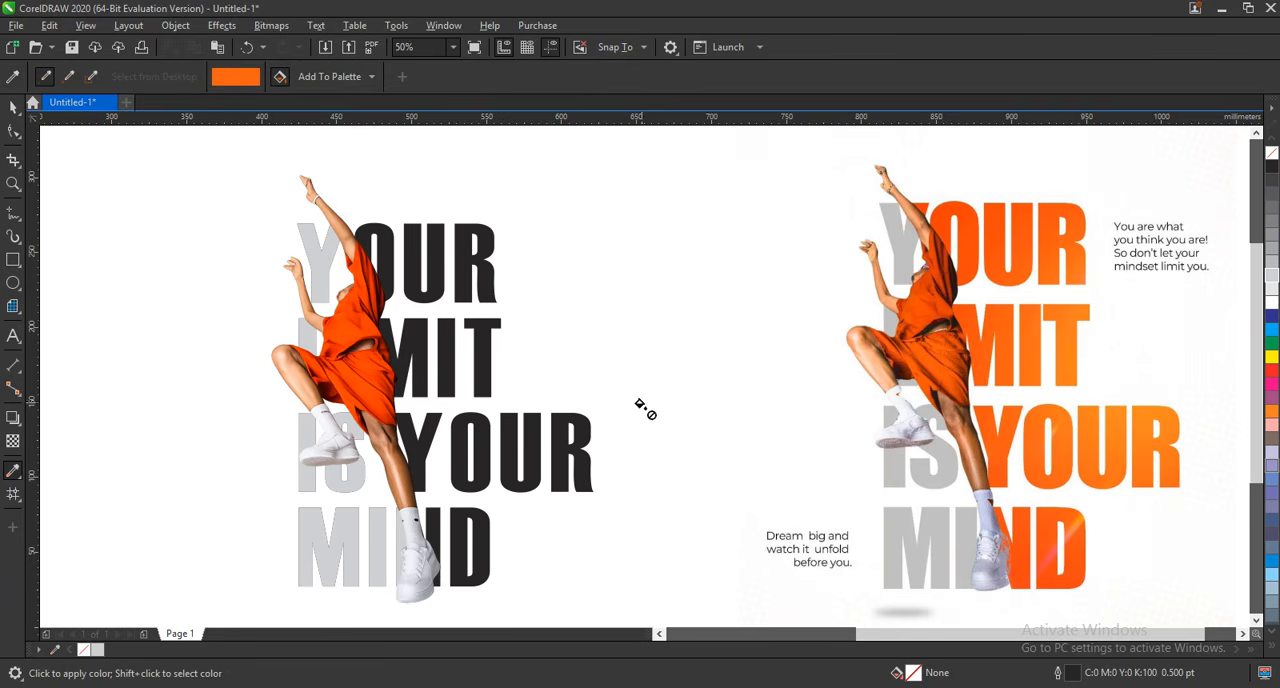
left_click(586, 448)
key("space")
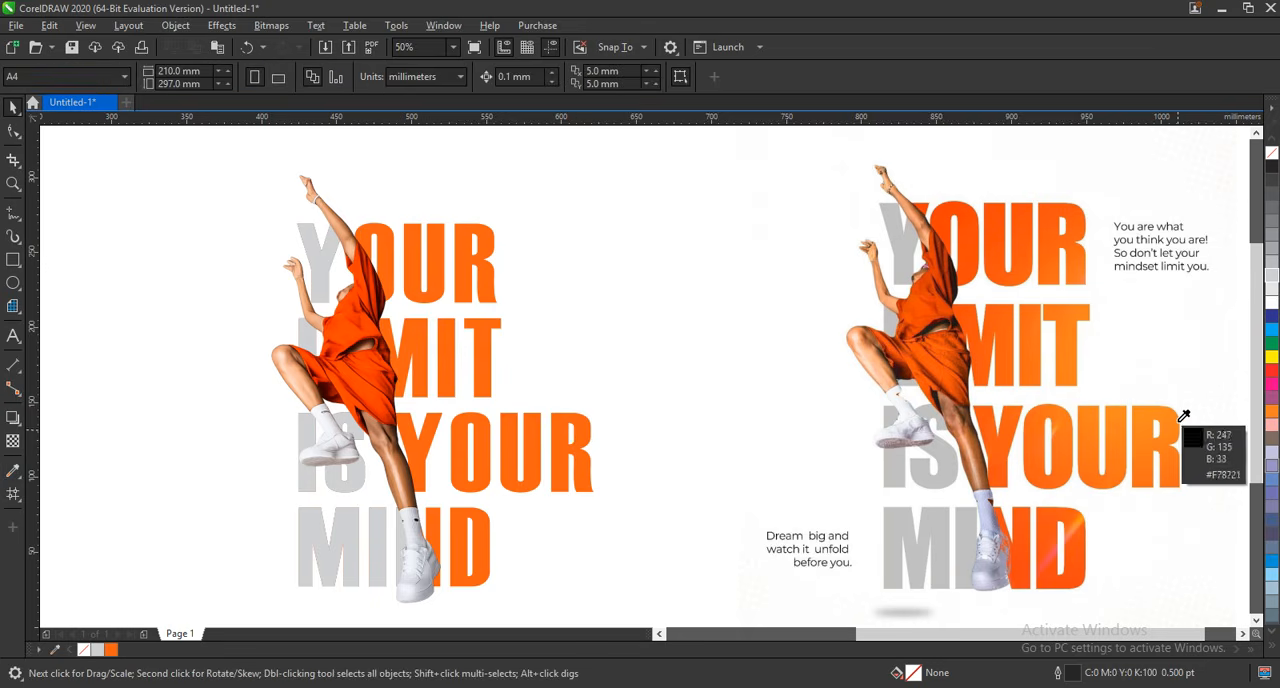
Sample the lighter orange (#FF8312) at the end of the reference's third line and apply it to the headline lettering.
key("space")
left_click(1182, 418)
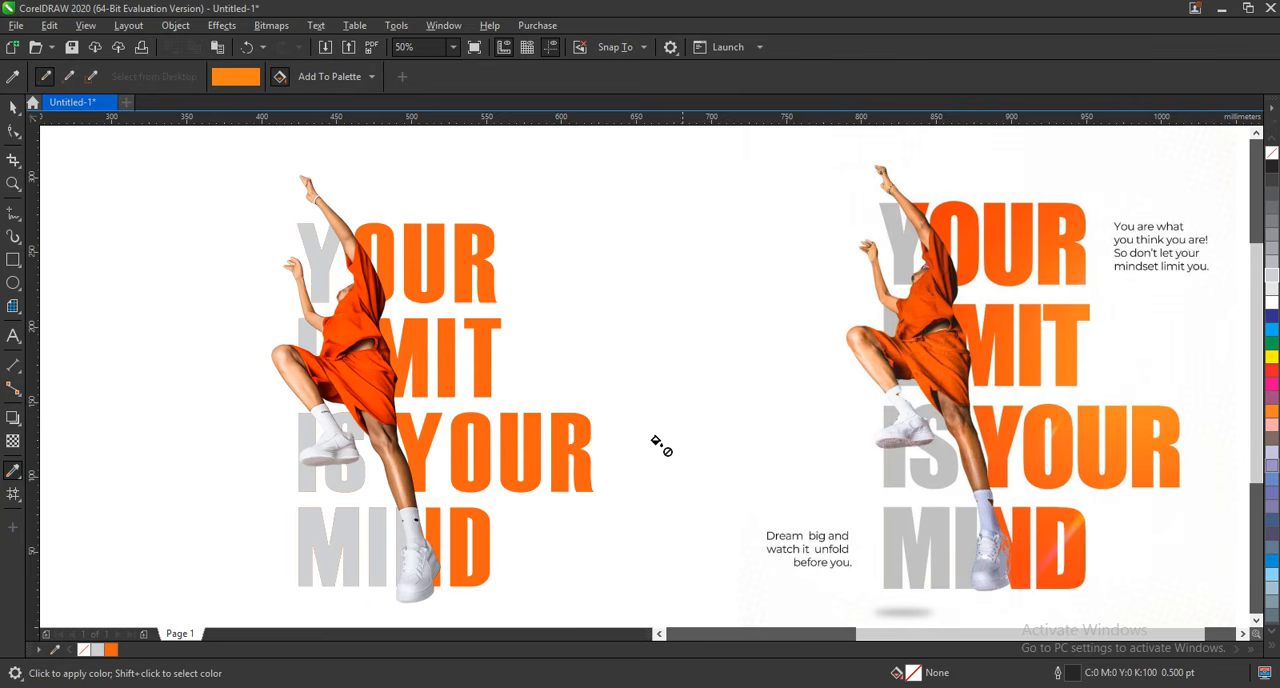
left_click(588, 428)
left_click(11, 110)
Give the headline a linear fountain fill running across the third line from the deep orange beside the leg to the lighter orange.
left_click(578, 436)
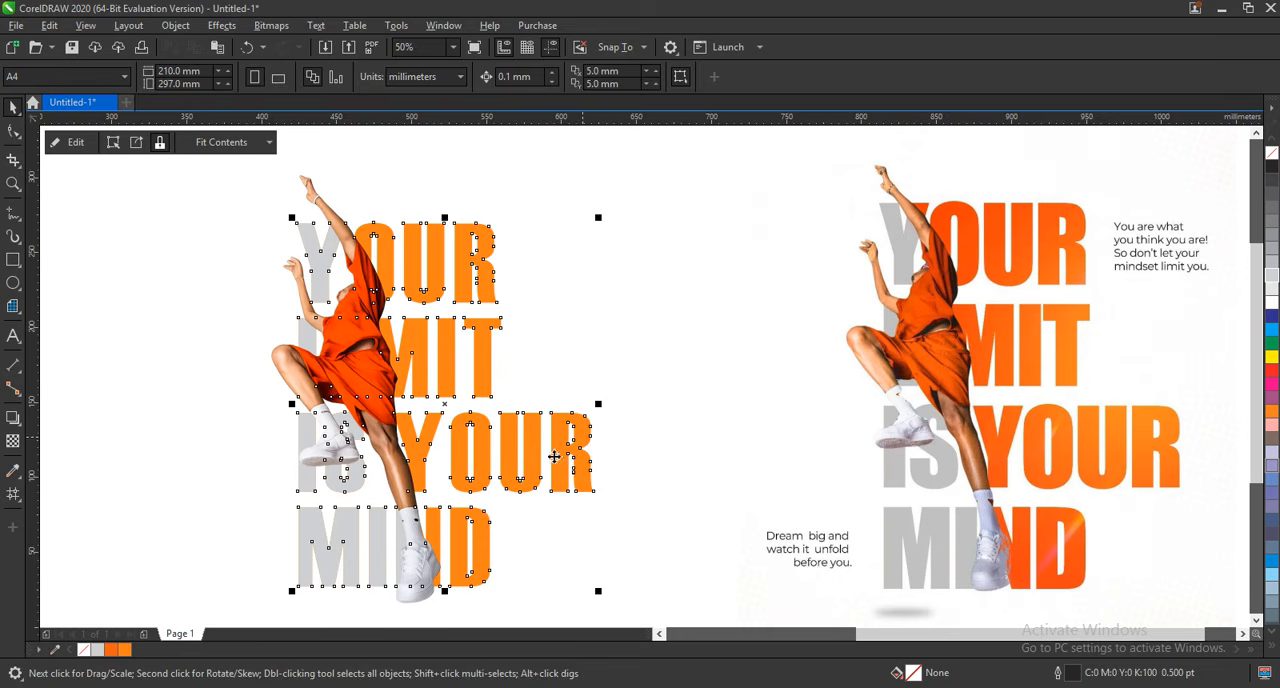
left_click(109, 652)
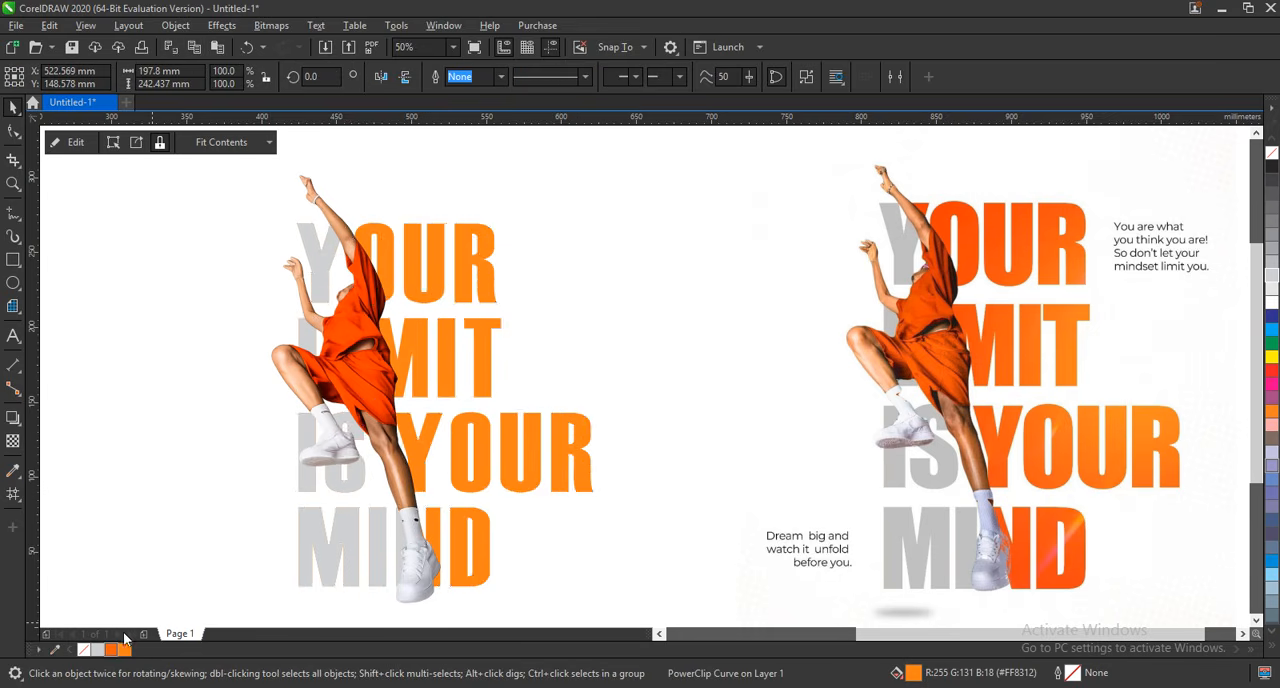
key("g")
left_click_drag(398, 431, 503, 426)
left_click_drag(127, 653, 504, 431)
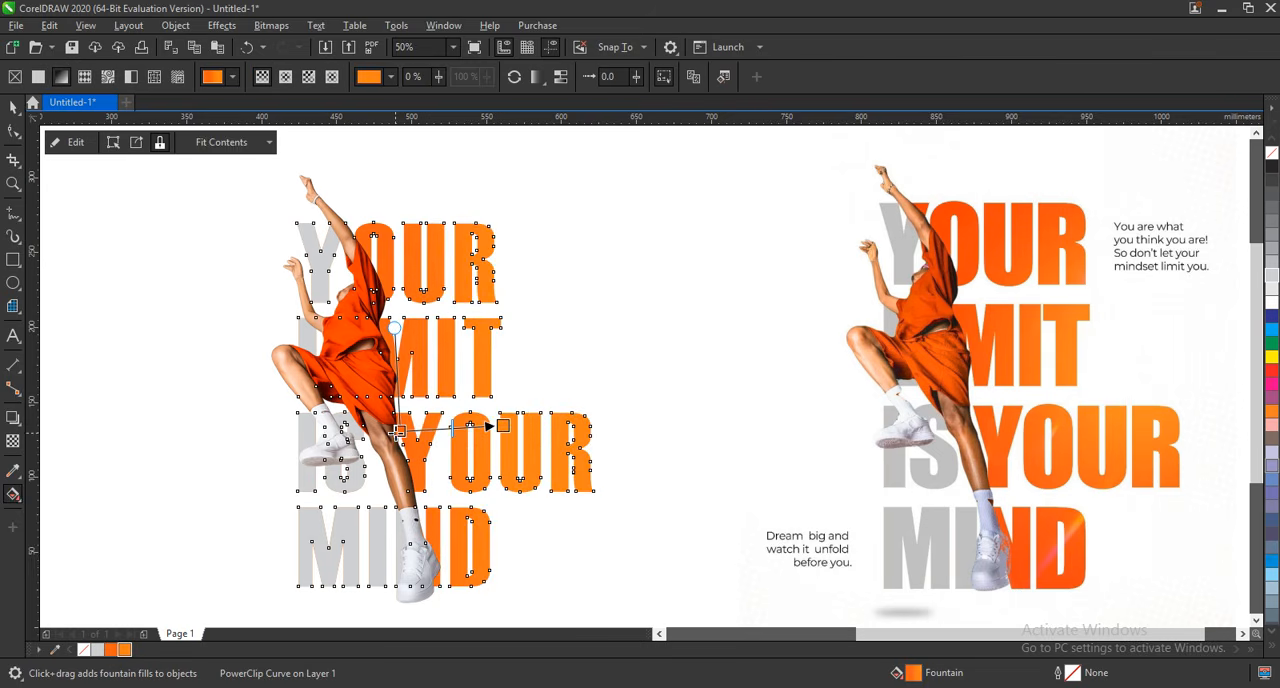
left_click_drag(398, 431, 420, 430)
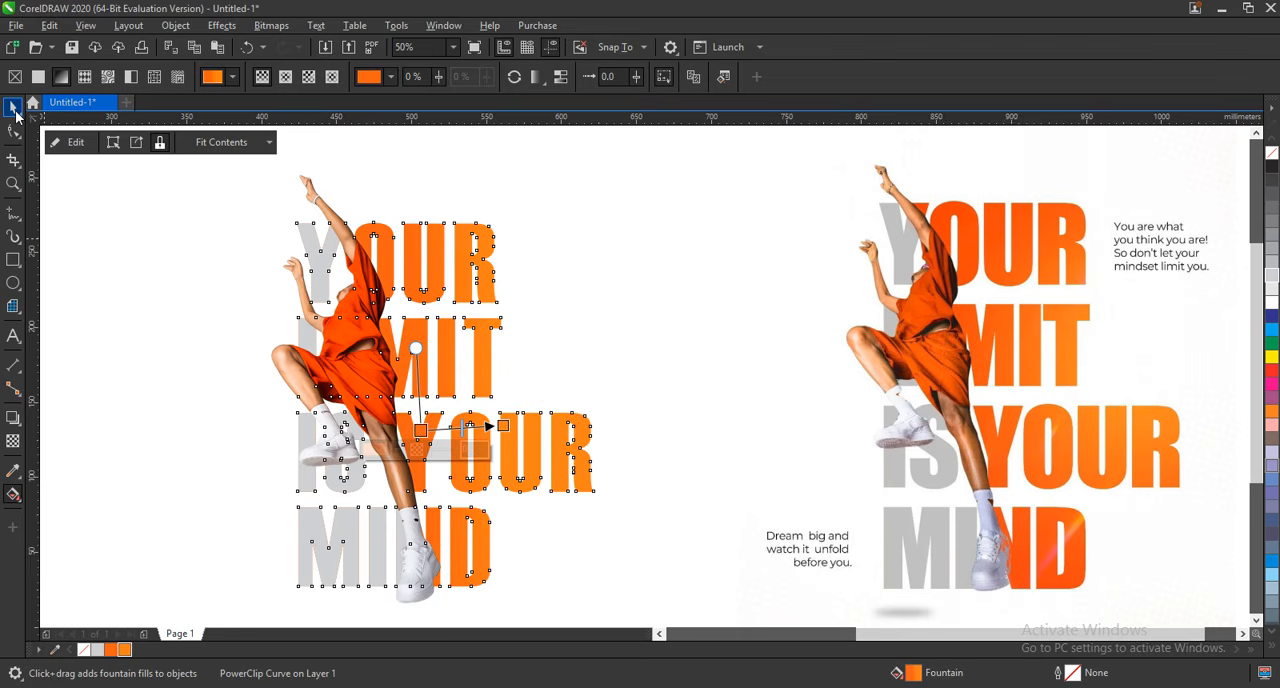
left_click(13, 106)
left_click(140, 354)
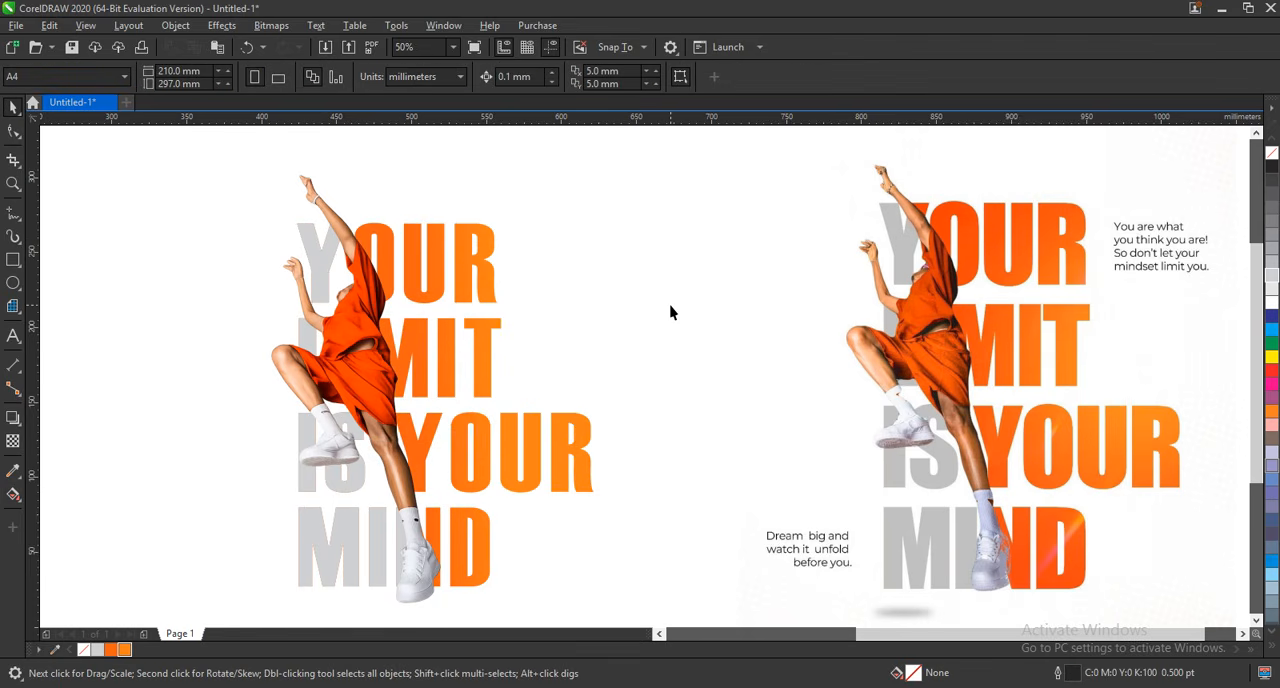
Add a Multiply drop shadow to the jumping figure, offset about 8.8 mm and -3.6 mm, opacity 73, feathering 15, and break it apart.
left_click(424, 395)
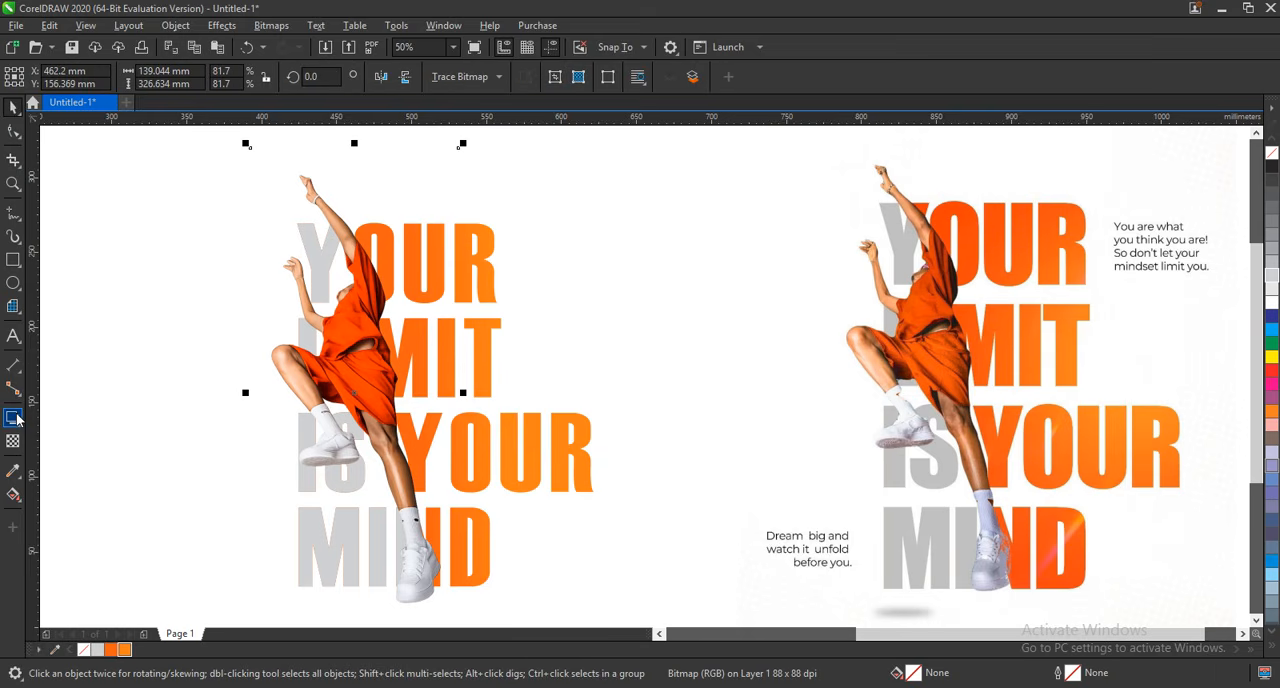
left_click(13, 418)
left_click_drag(354, 393, 471, 440)
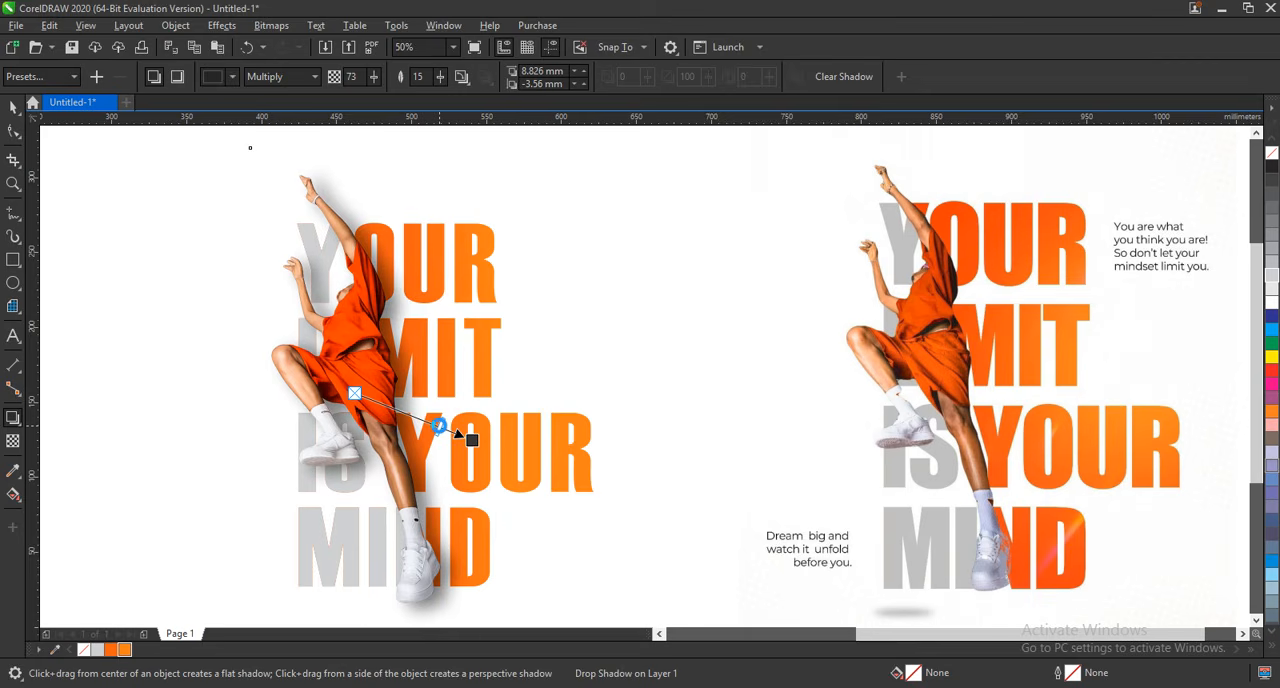
left_click(13, 107)
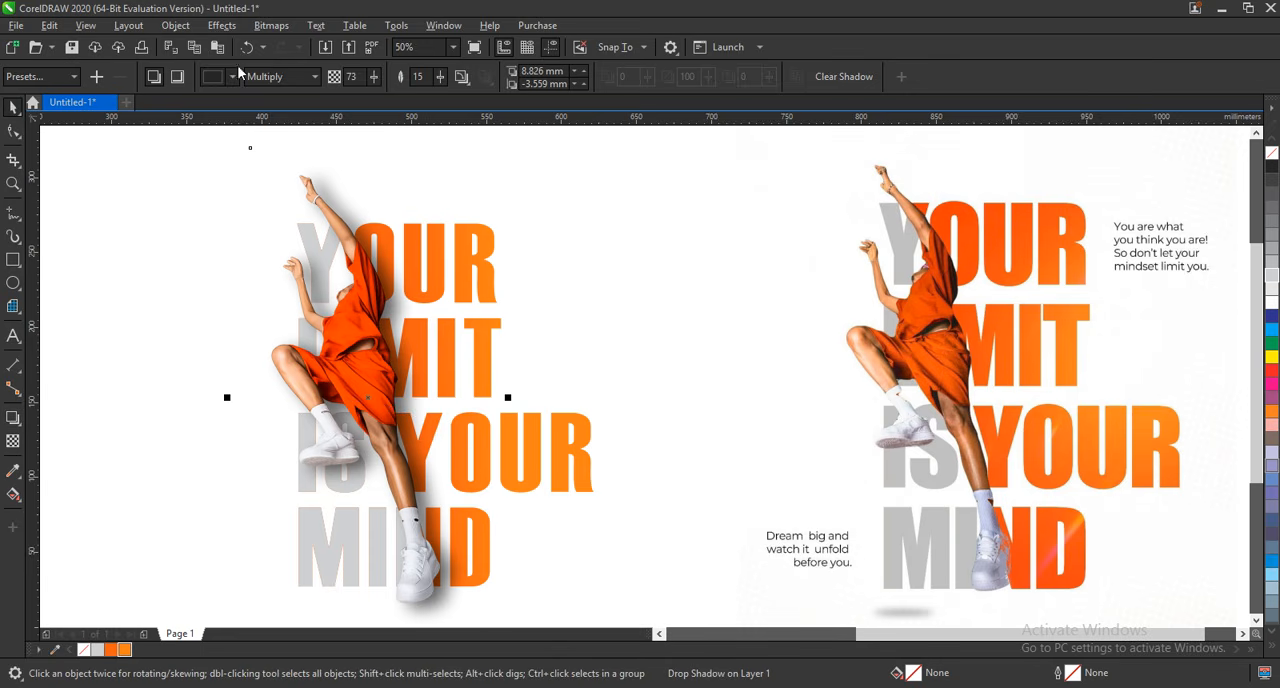
left_click(176, 25)
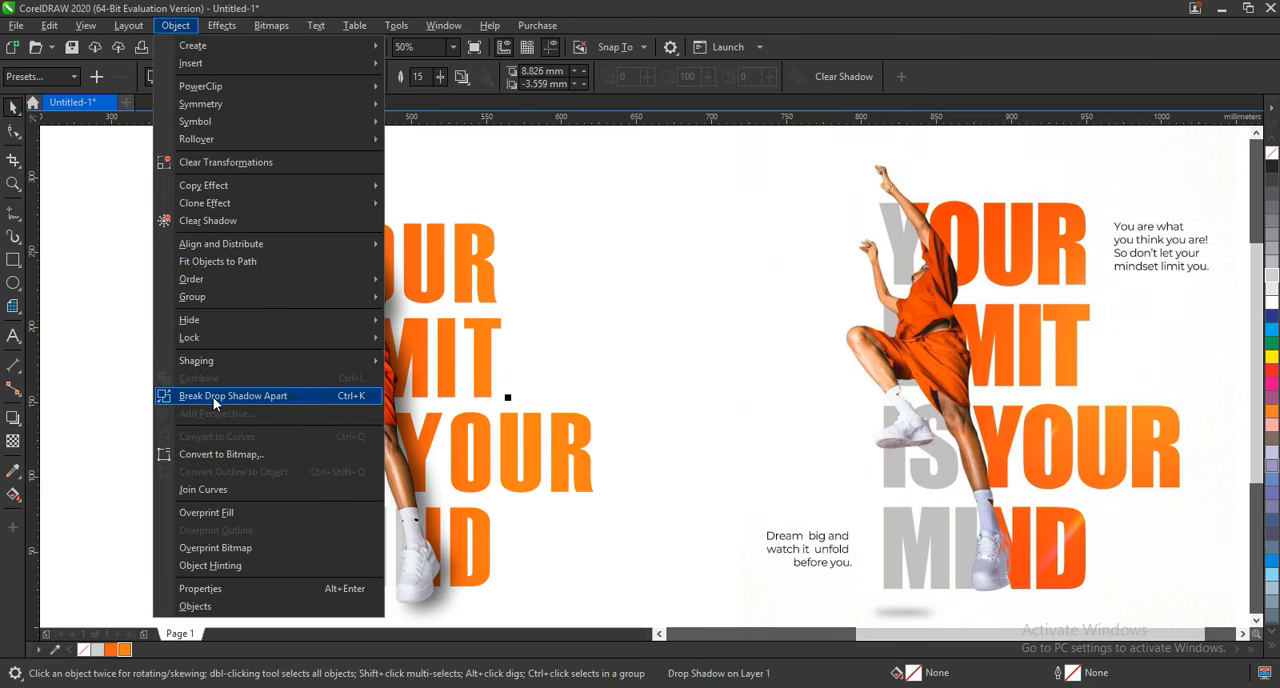
left_click(300, 396)
Select the headline, figure and shadow together, enlarge them slightly and move them closer to the reference design.
scroll(765, 356, "down", 2)
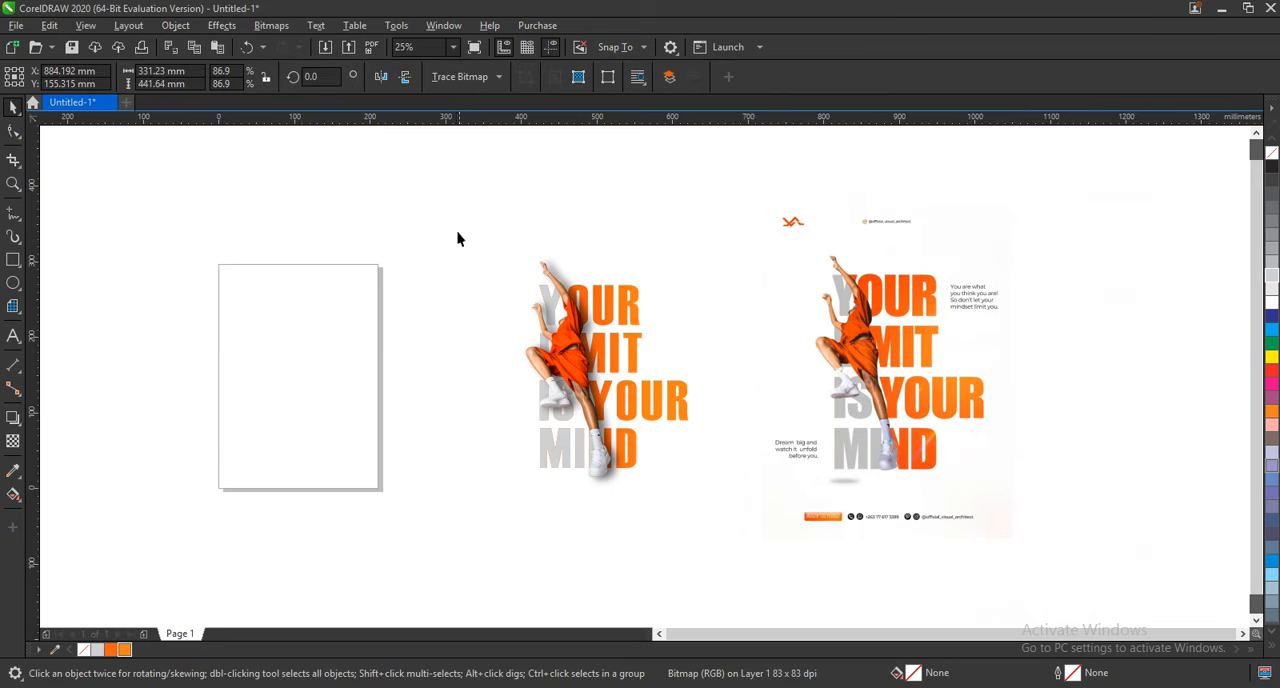
left_click_drag(413, 181, 705, 534)
left_click_drag(625, 433, 676, 436)
left_click(314, 301)
Compare the artwork with the reference design side by side in full-screen preview.
key("z")
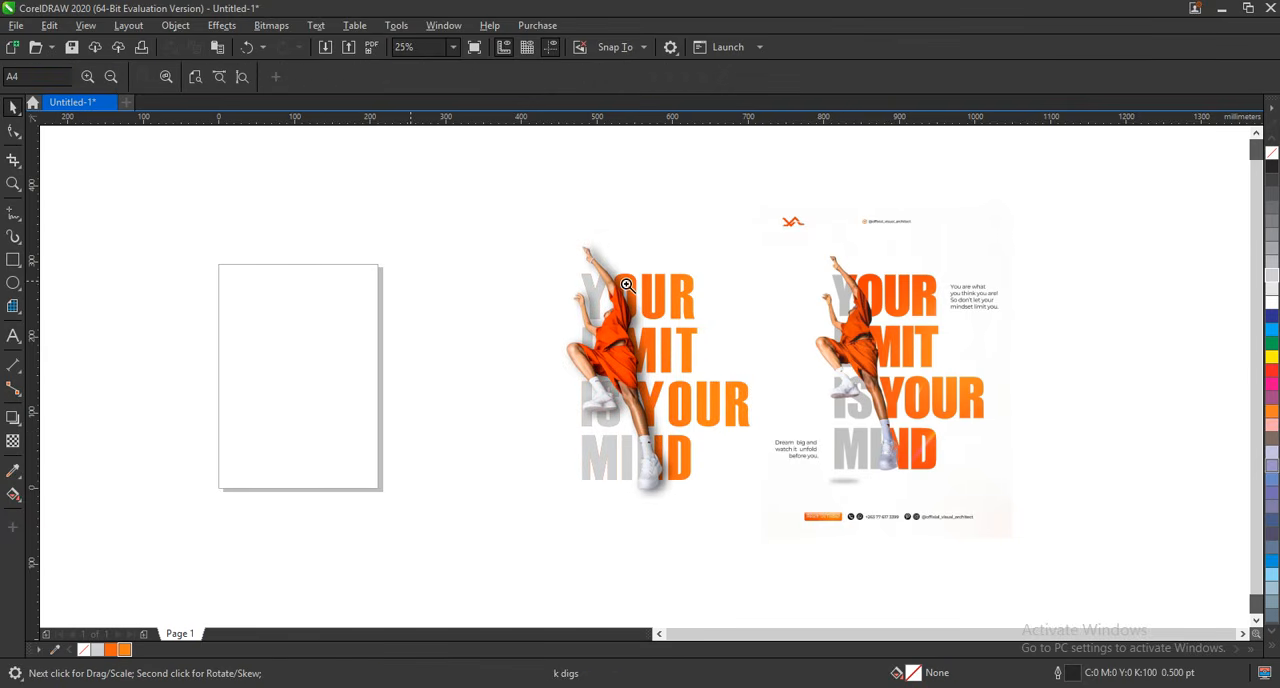
left_click_drag(947, 497, 1006, 517)
key("F9")
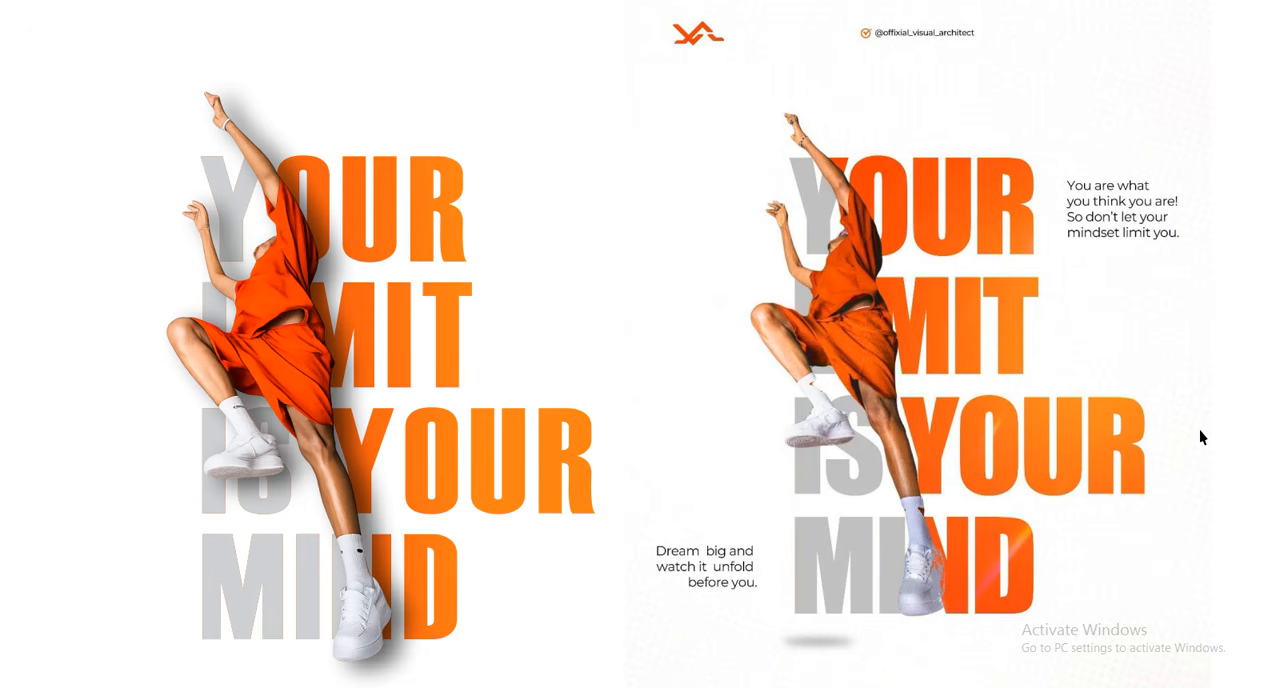
left_click(1025, 424)
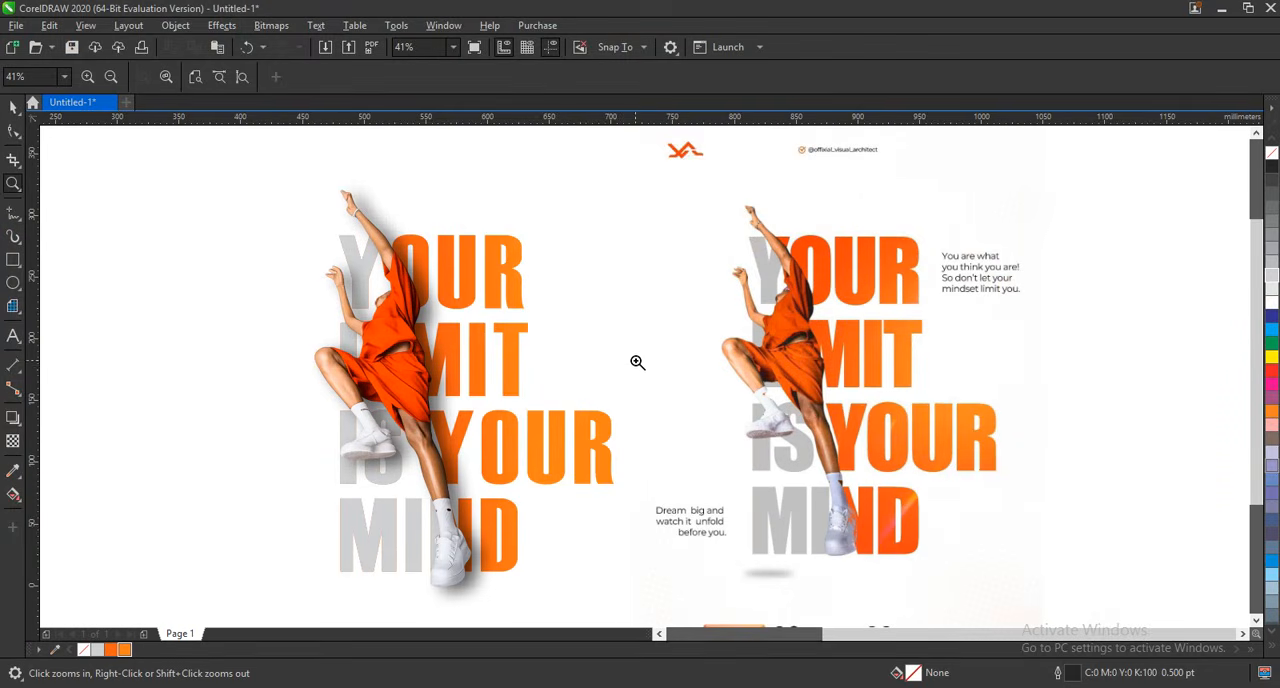